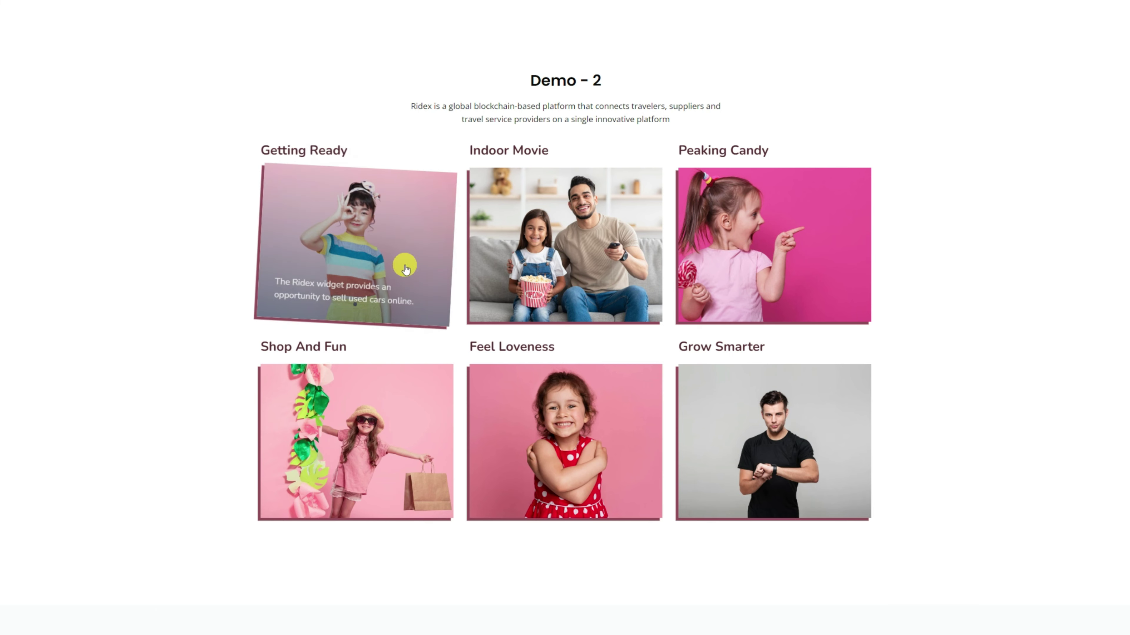
Step: After previewing a photo full-screen, drop the Ridex gallery widget into the empty section
click(778, 254)
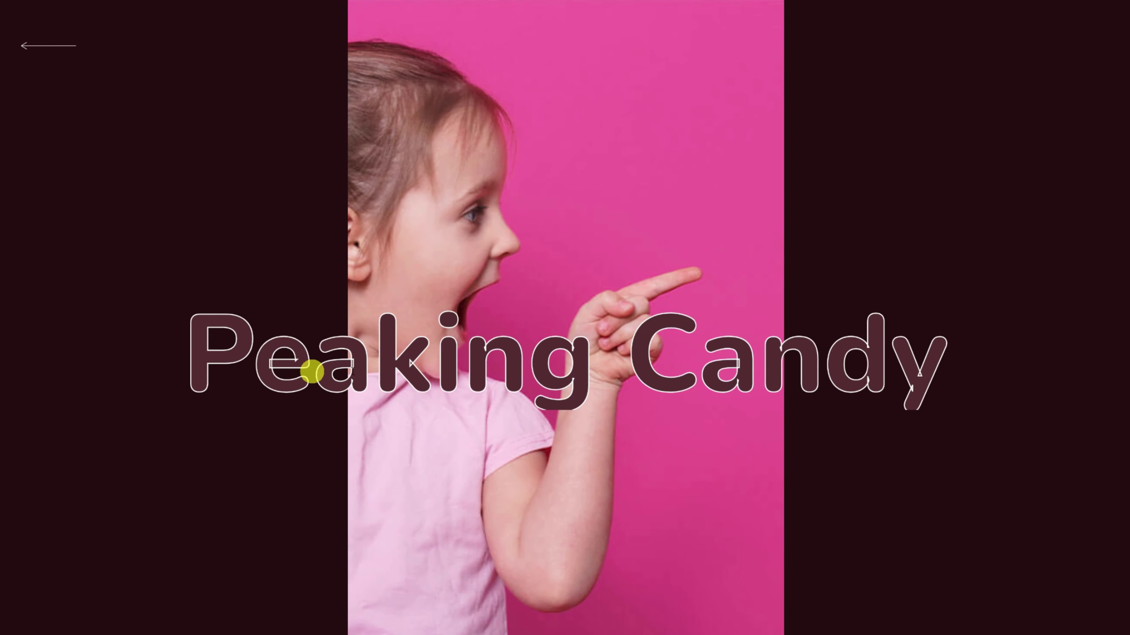
click(49, 46)
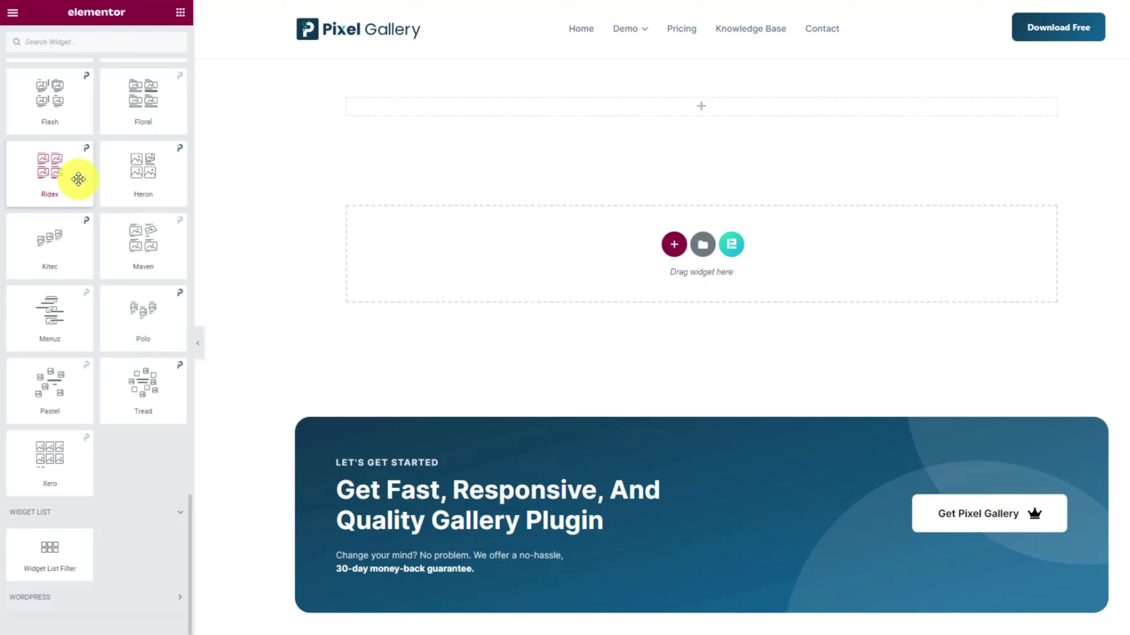
drag(78, 180, 738, 109)
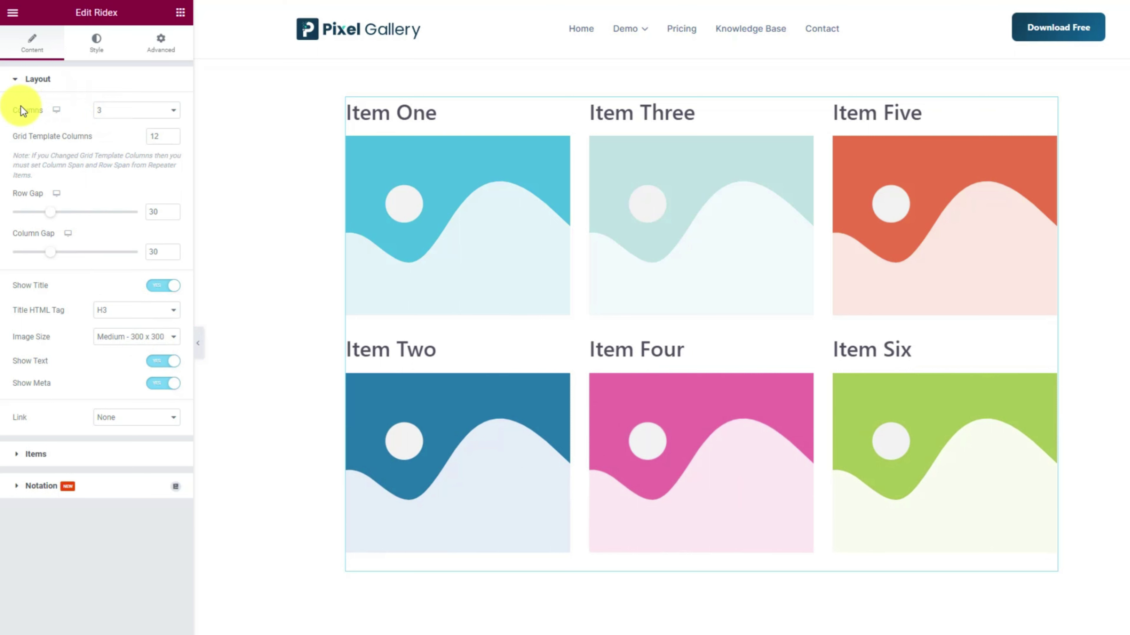
Step: Lay out the gallery in 3 columns with 50 row and column gaps, full-size images and no links
click(133, 115)
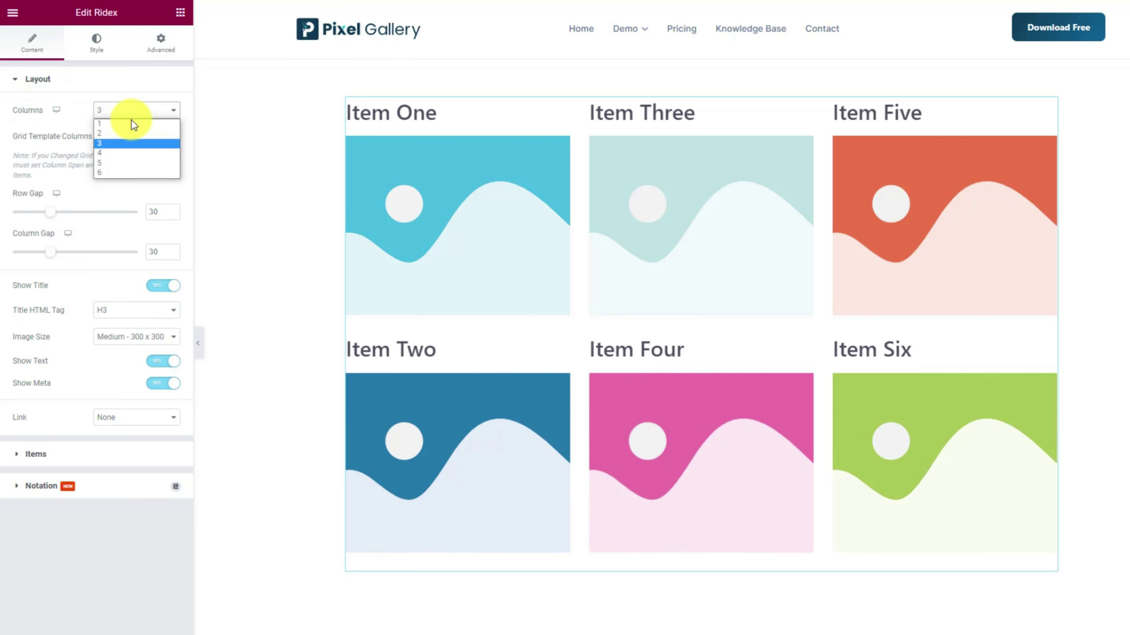
click(115, 195)
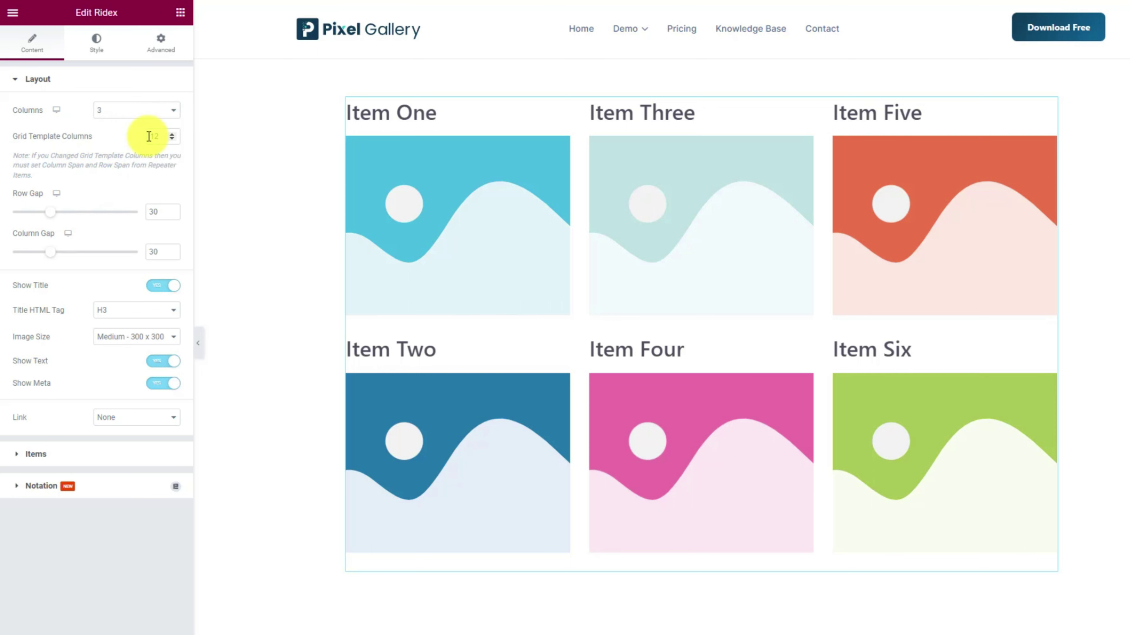
drag(53, 218, 80, 259)
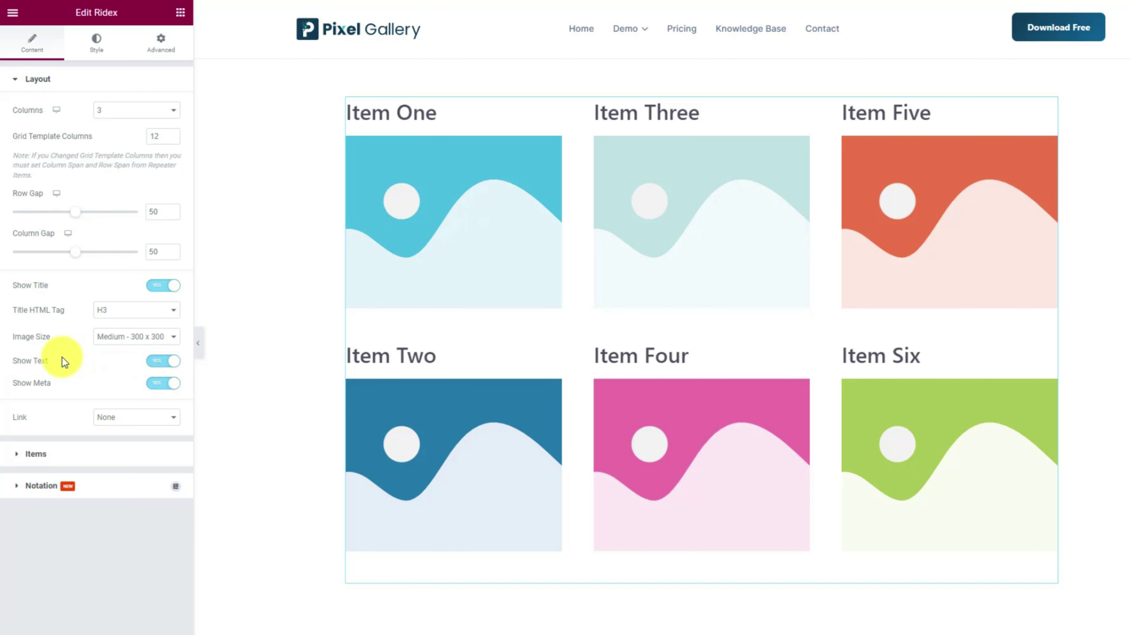
click(139, 337)
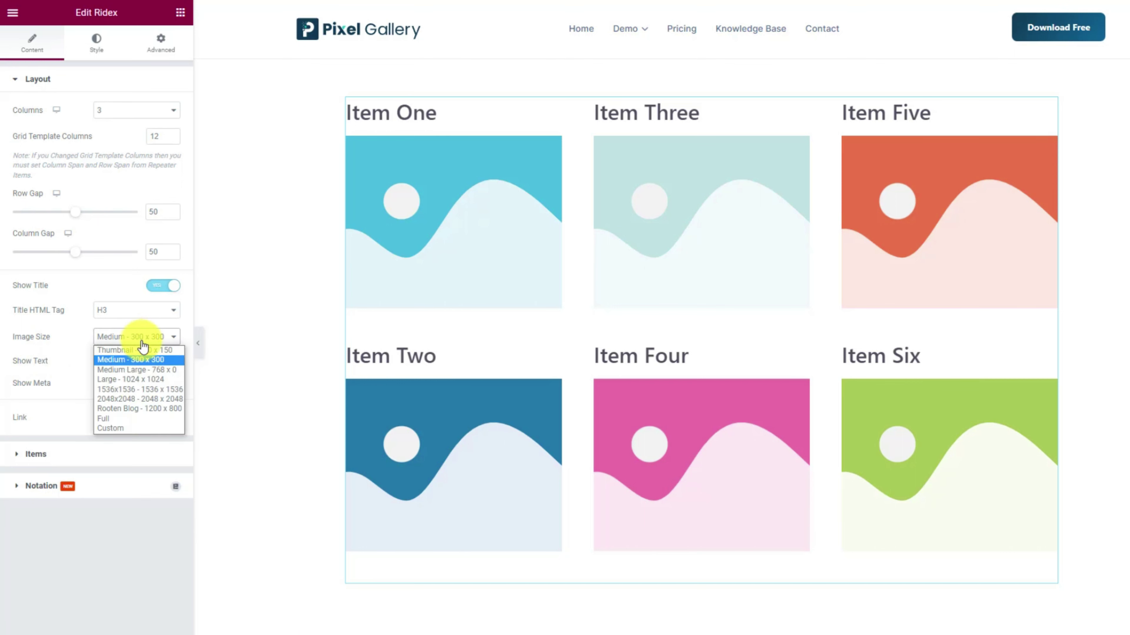
click(122, 420)
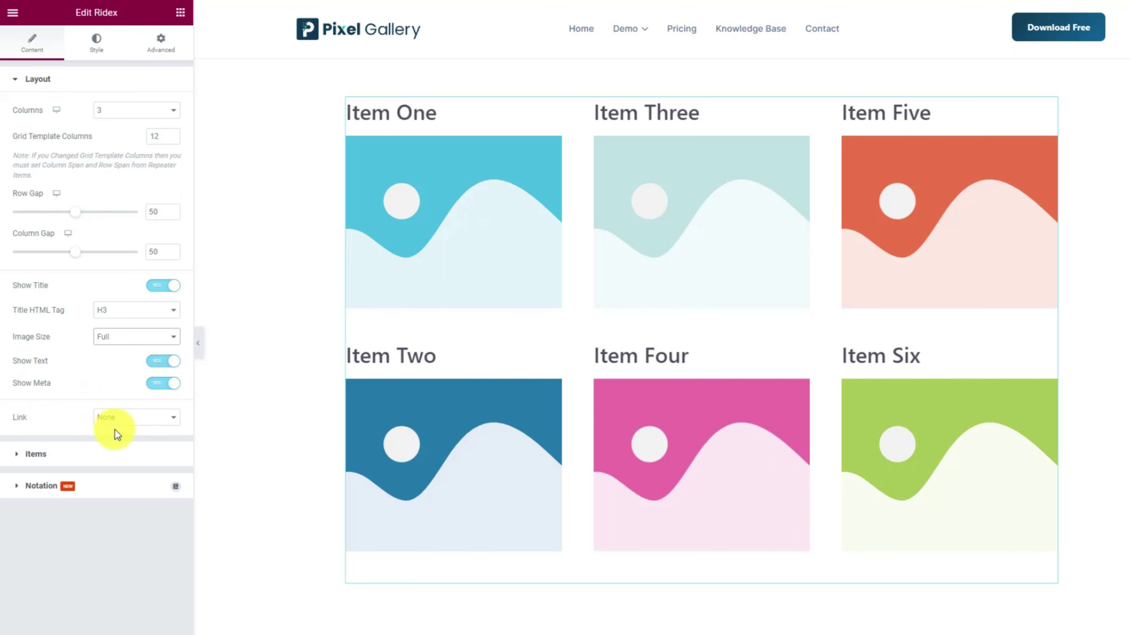
click(129, 420)
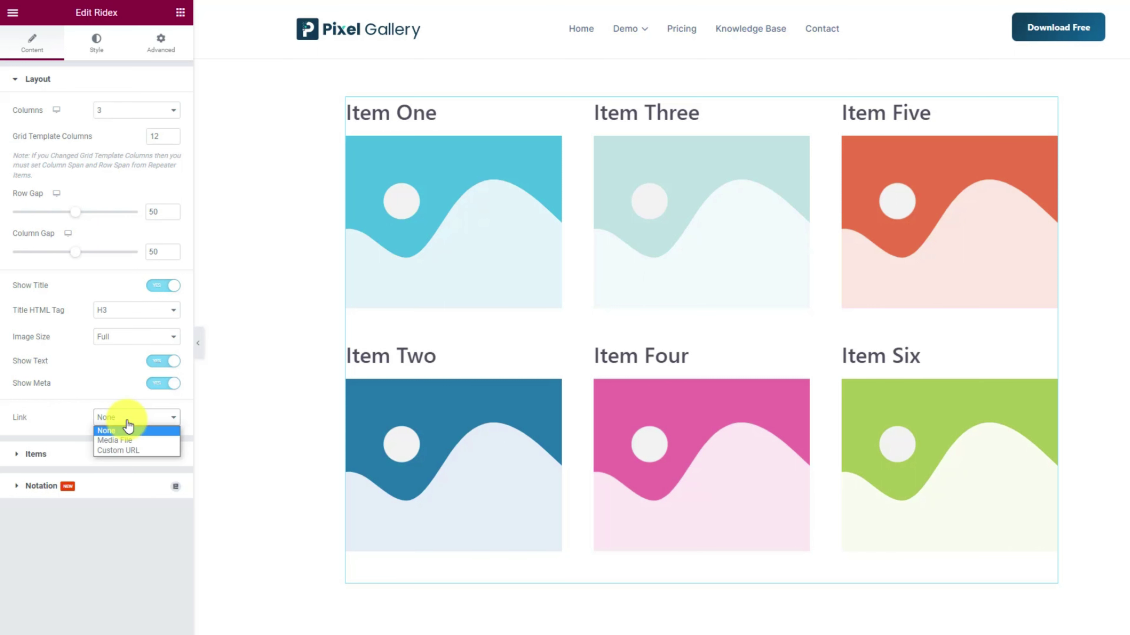
click(76, 418)
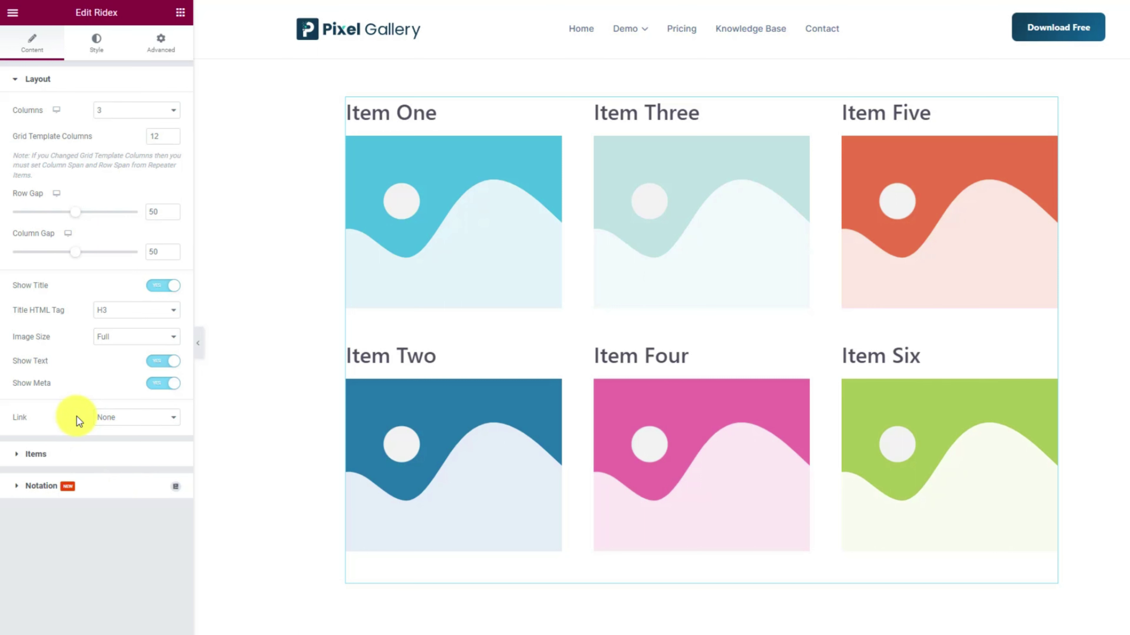
click(70, 463)
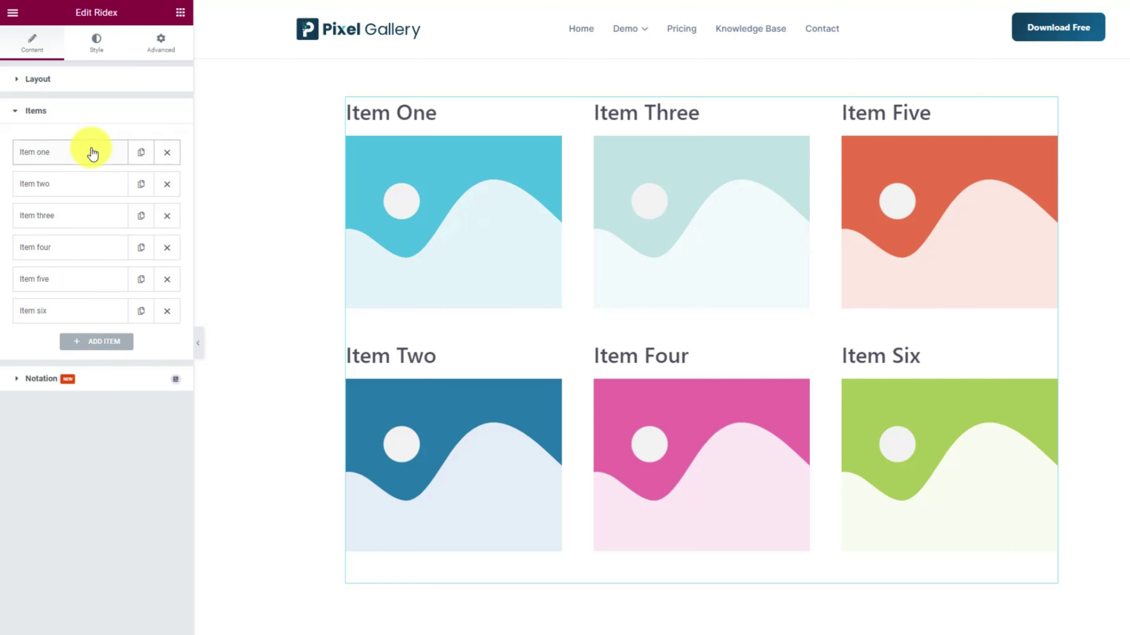
Step: Give the first gallery item the photo H-6.jpg and the title 'Getting Ready'
click(93, 158)
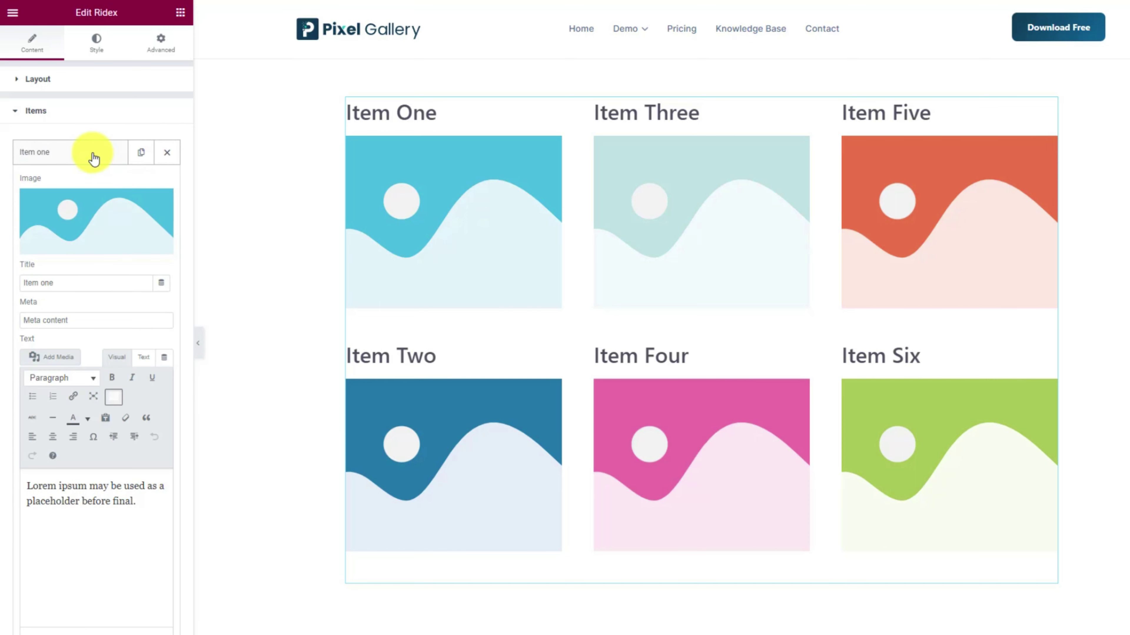
click(101, 226)
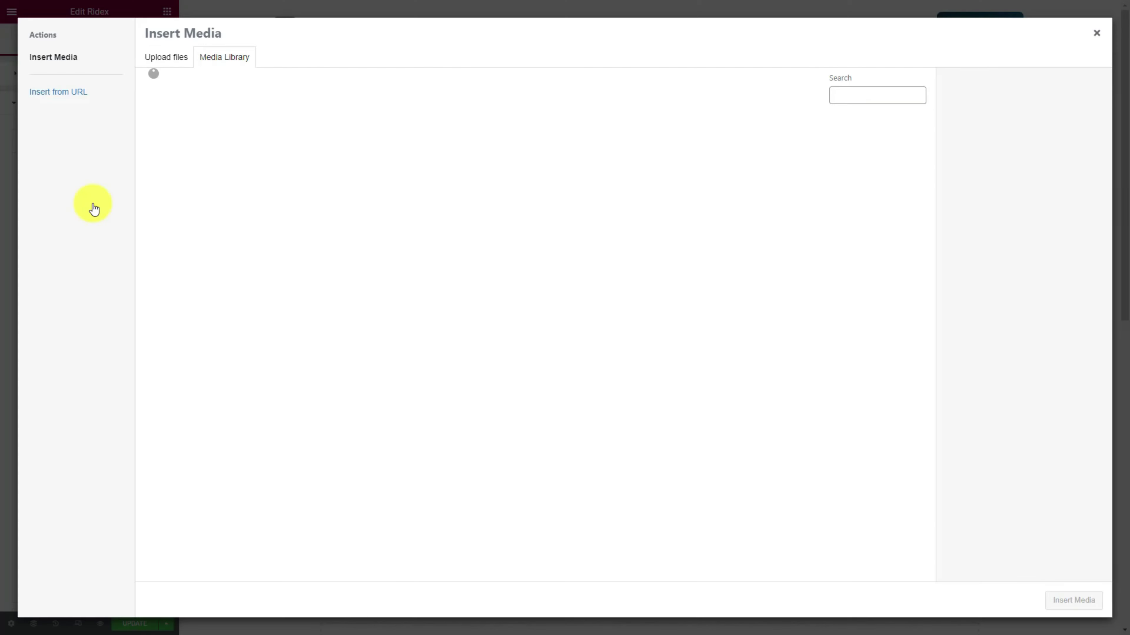
click(739, 186)
click(1078, 601)
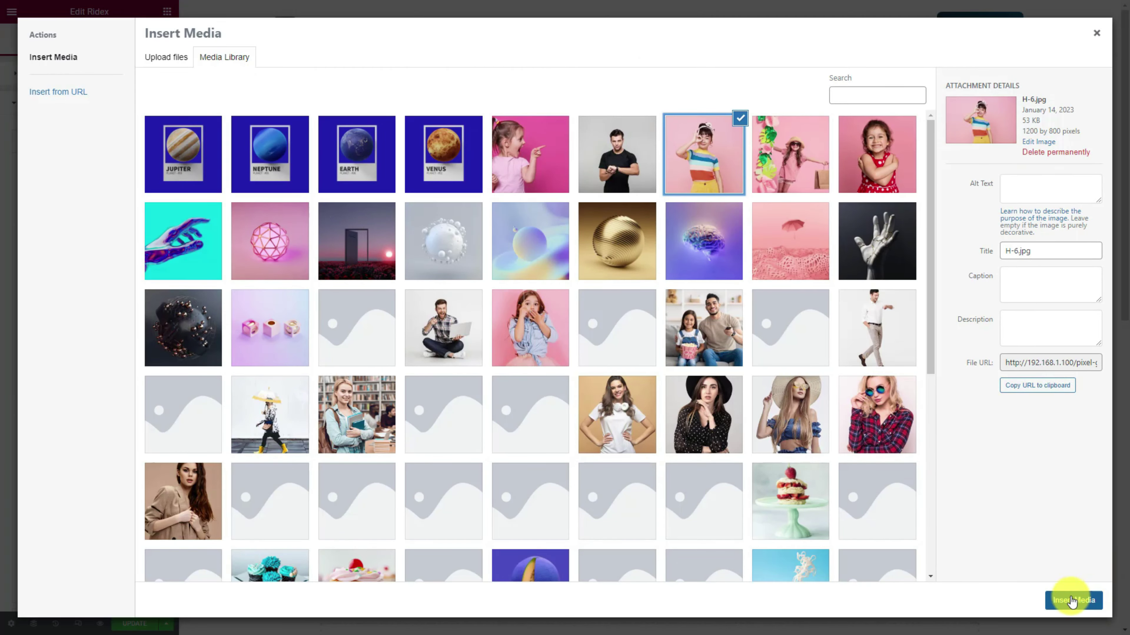
drag(83, 284, 18, 280)
text(Getting Ready)
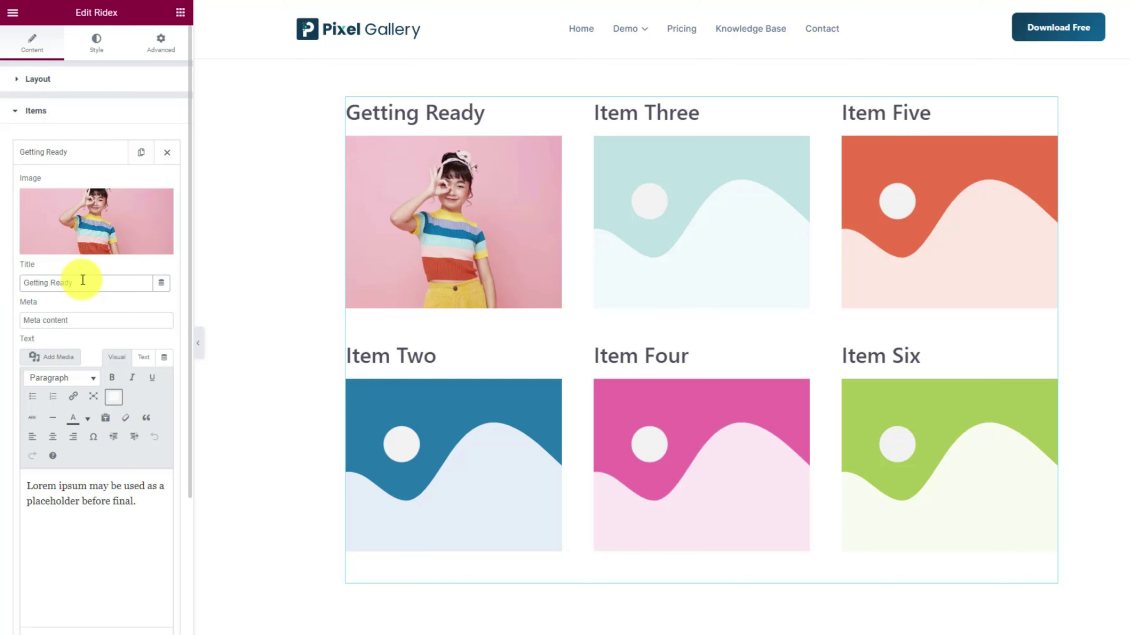
Step: Replace the first item's Lorem ipsum description with pasted plain text
click(143, 357)
drag(142, 436, 22, 418)
key(ctrl+v)
click(76, 152)
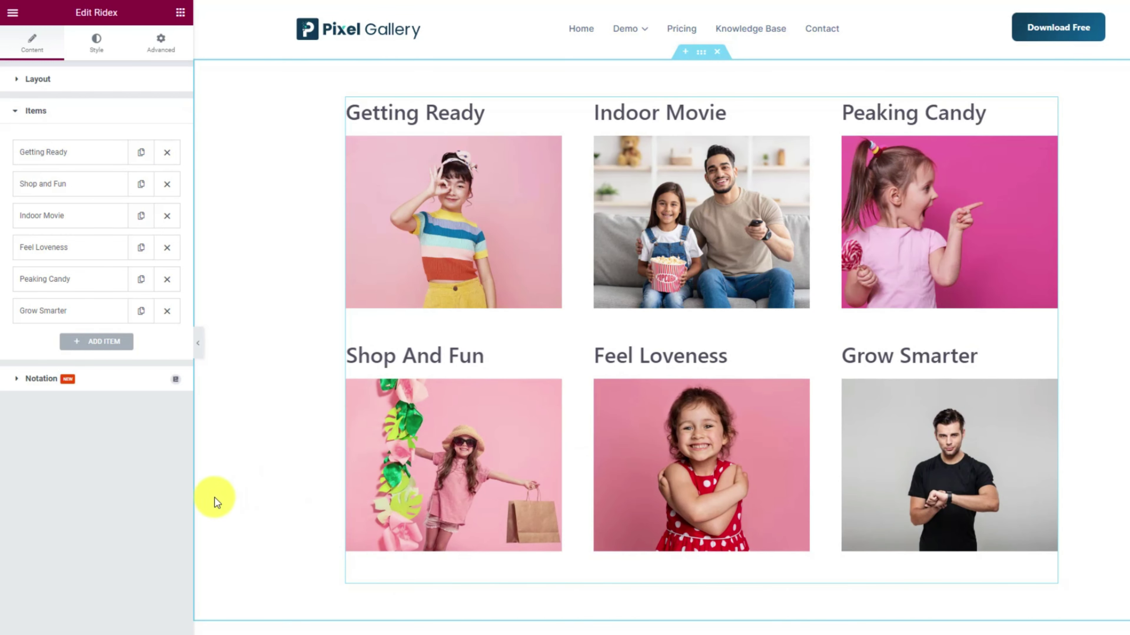
click(95, 62)
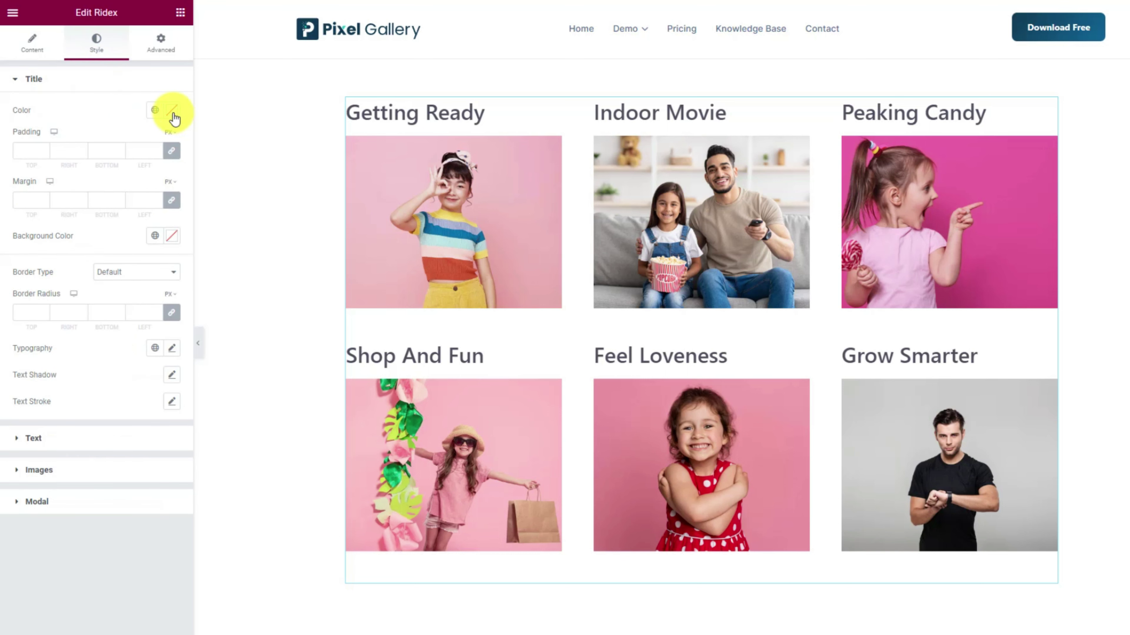
Step: Make the gallery titles dark maroon
click(174, 117)
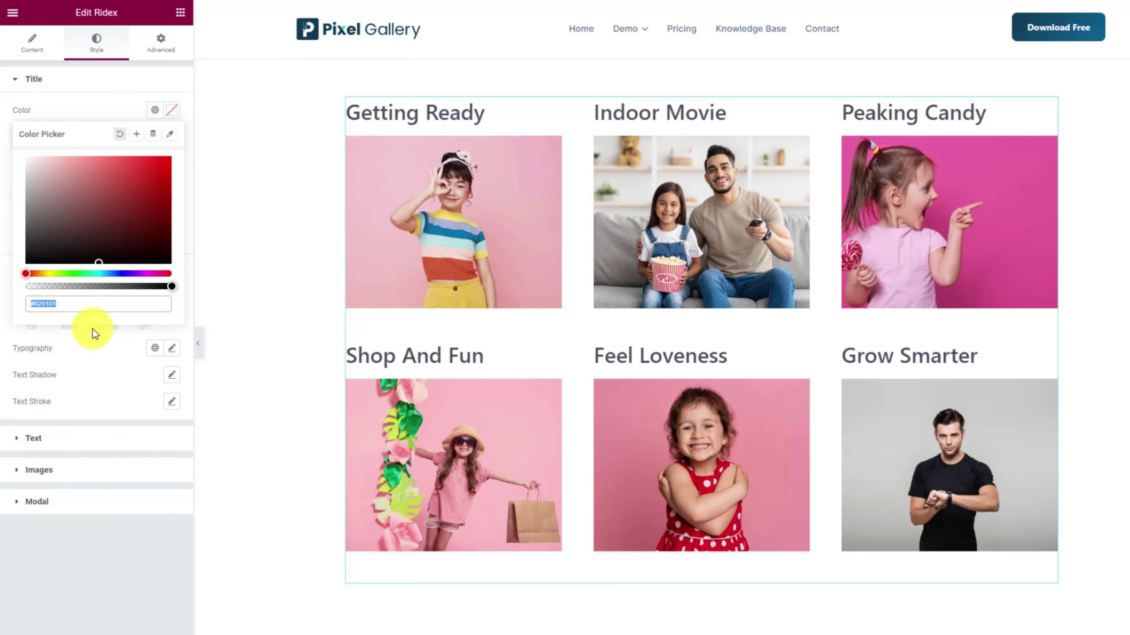
click(95, 227)
click(94, 114)
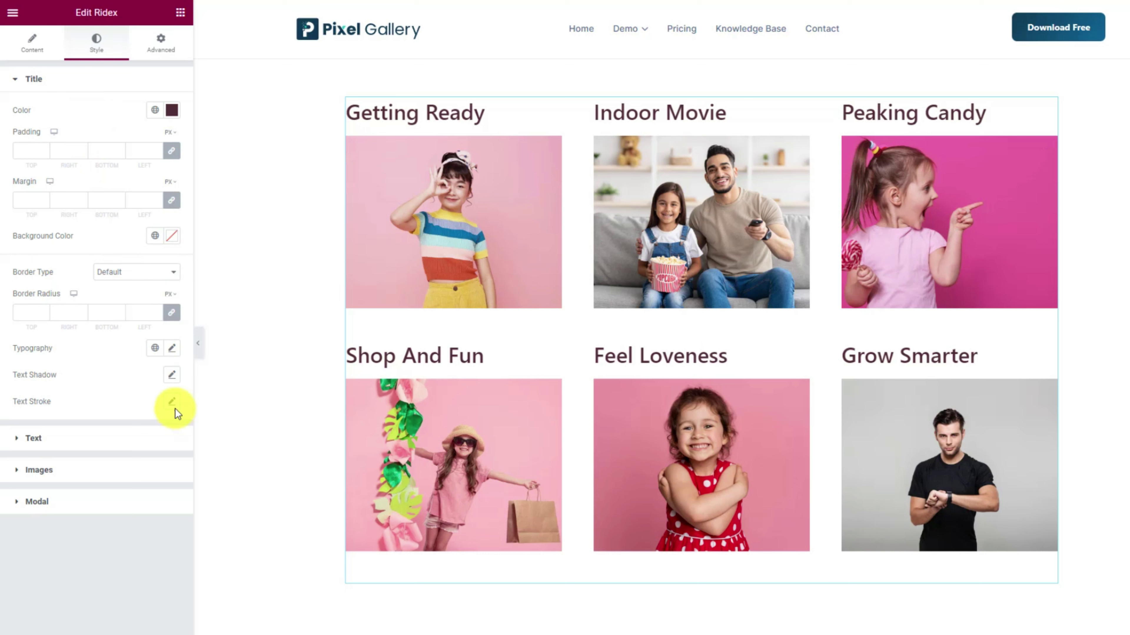
Step: Set the gallery title typography to Nunito, size 24, bold weight
click(171, 350)
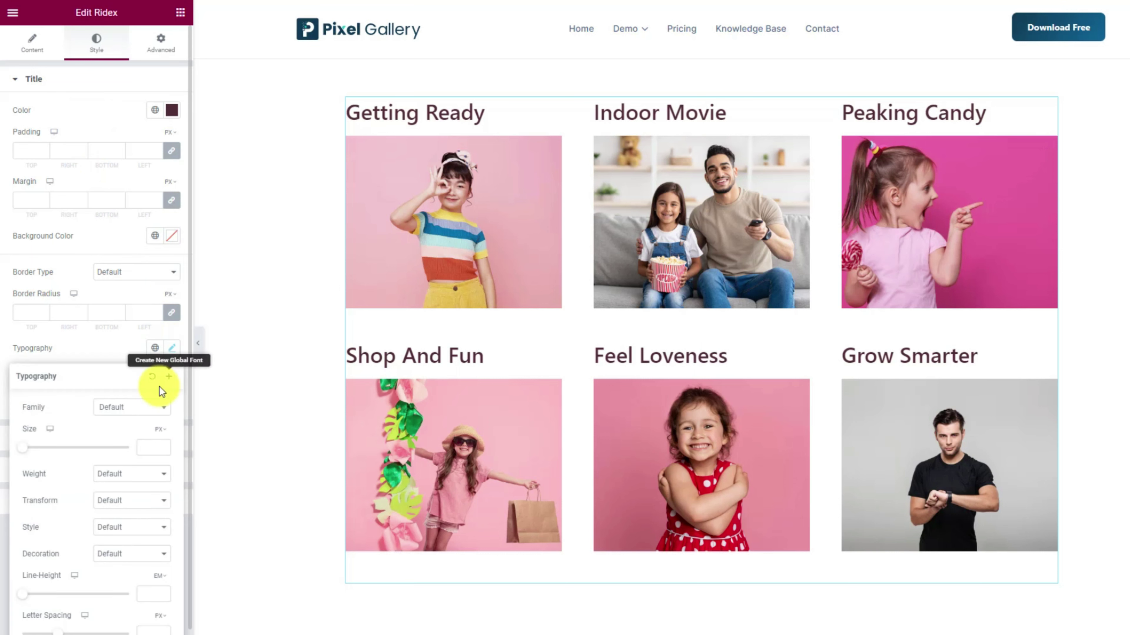
click(136, 414)
text(nuni)
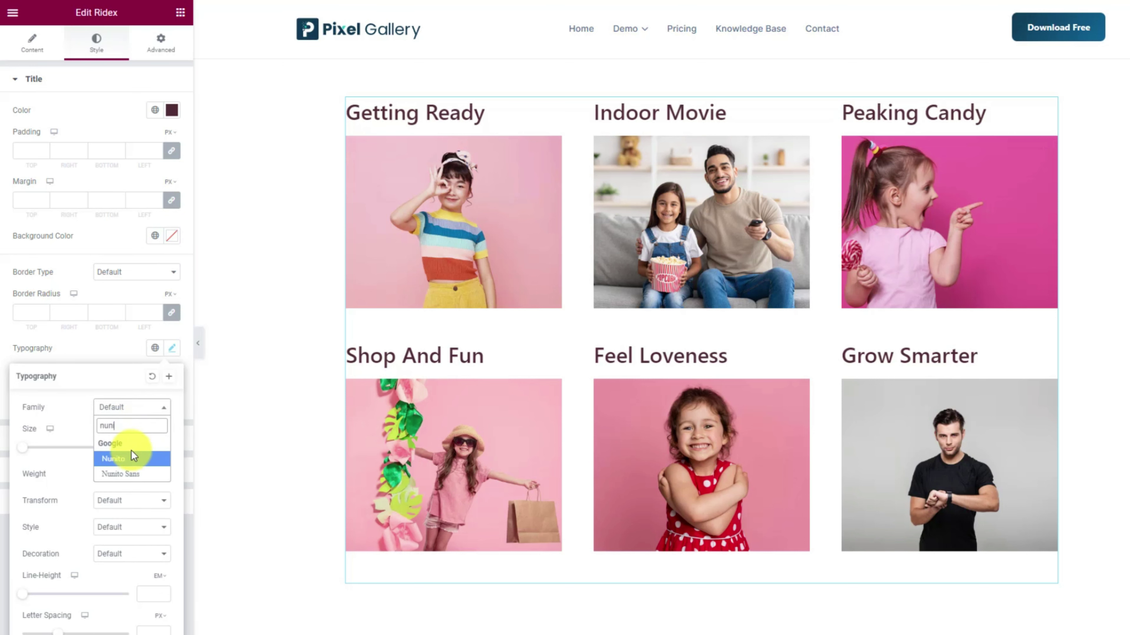
click(127, 459)
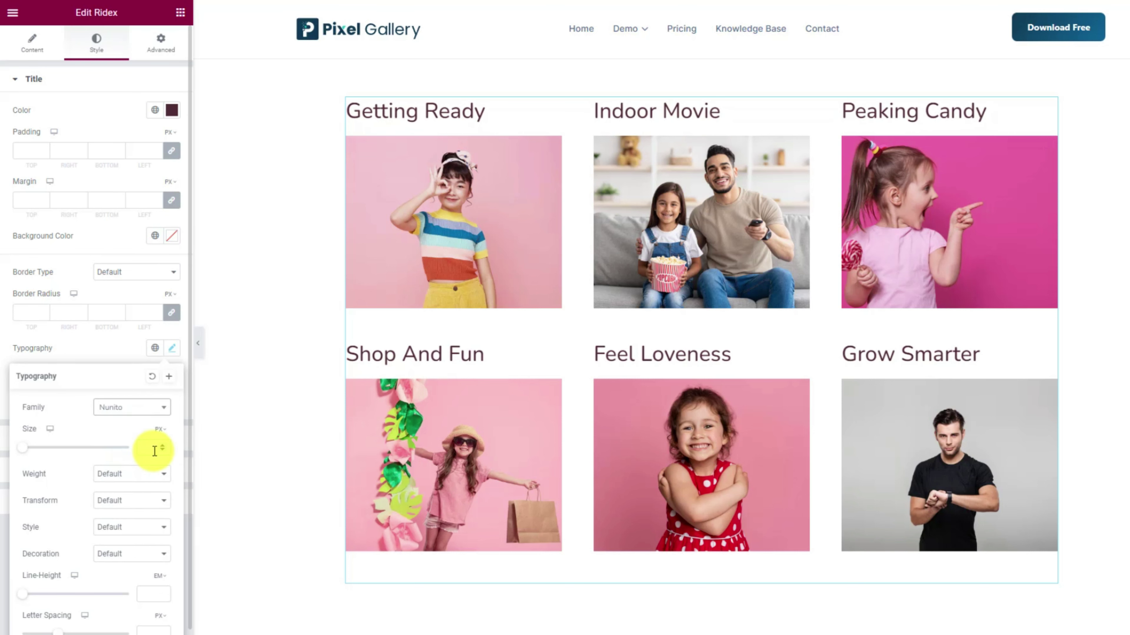
text(24)
click(133, 473)
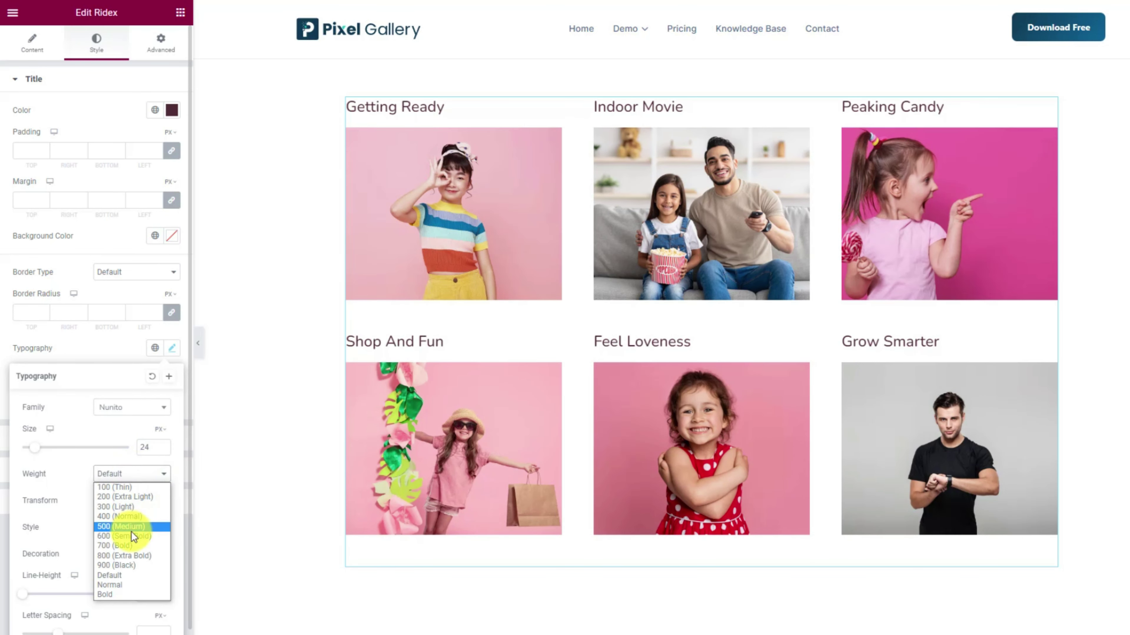
click(132, 550)
click(101, 339)
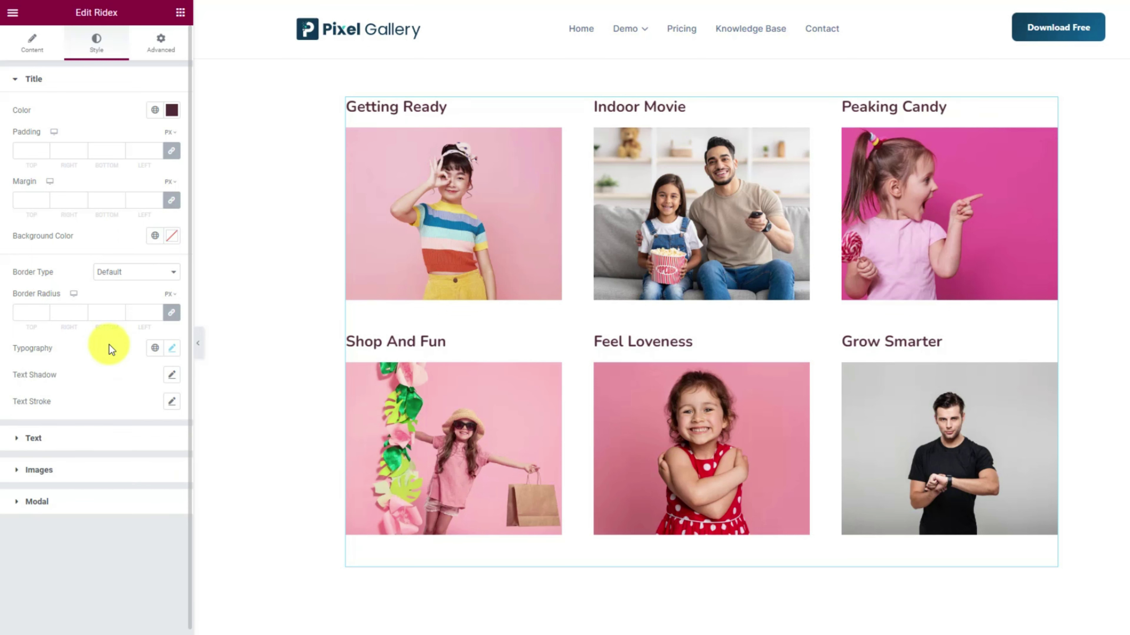
Step: Give the gallery description text a light grey #EAEAEA colour
click(92, 440)
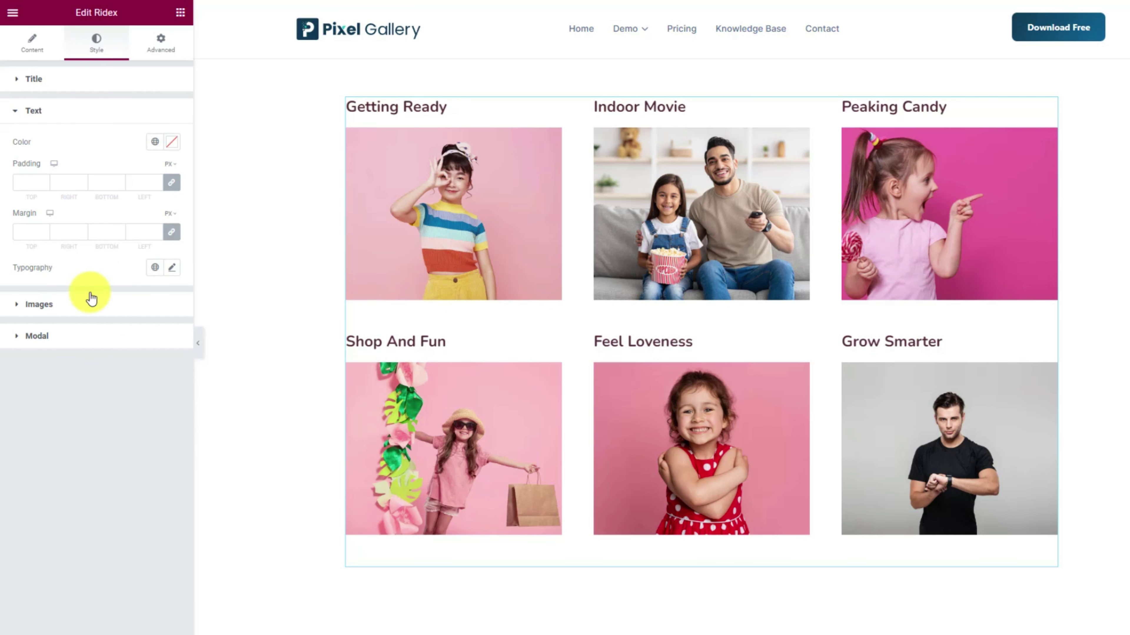
click(169, 146)
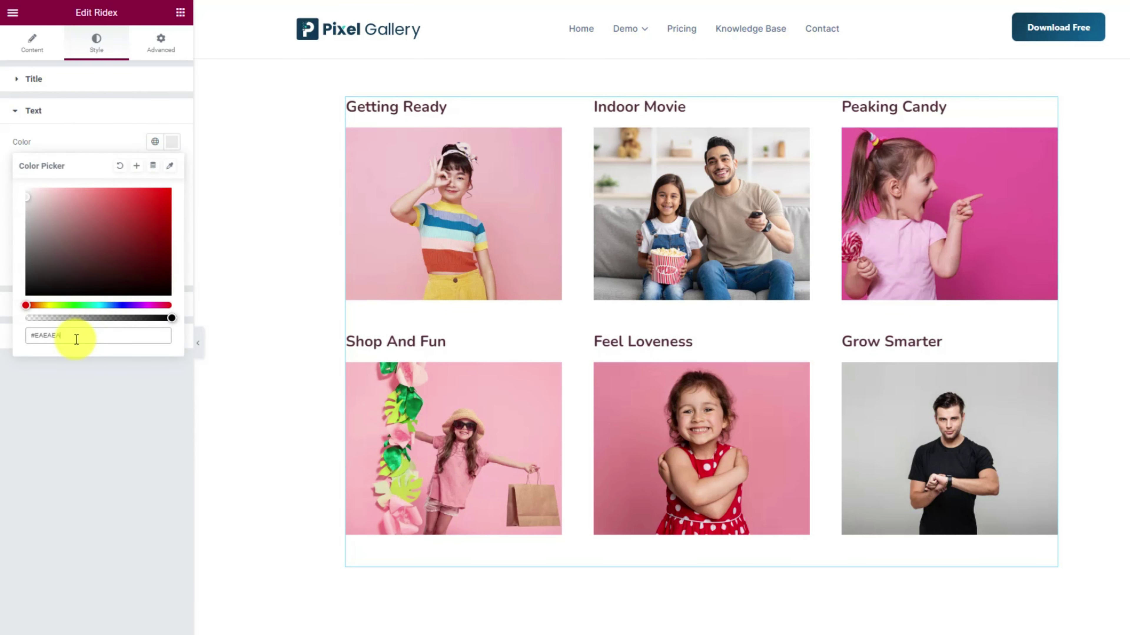
click(82, 142)
Step: Set the gallery description text to Nunito 16 at normal 400 weight
click(172, 267)
click(129, 327)
text(nunito)
click(119, 378)
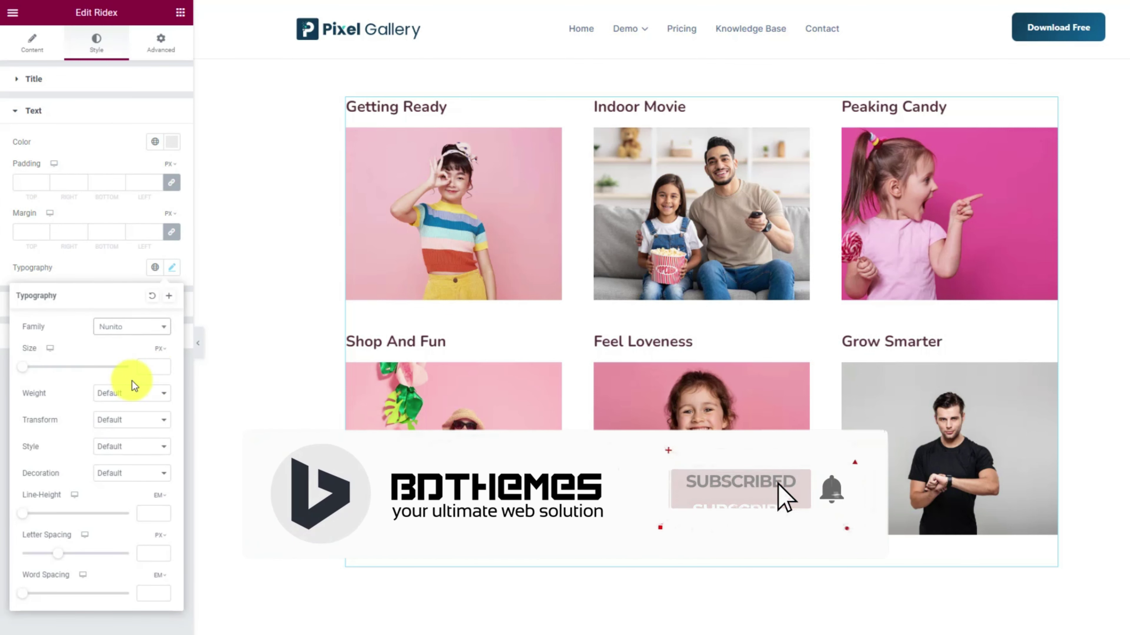
click(130, 393)
click(111, 396)
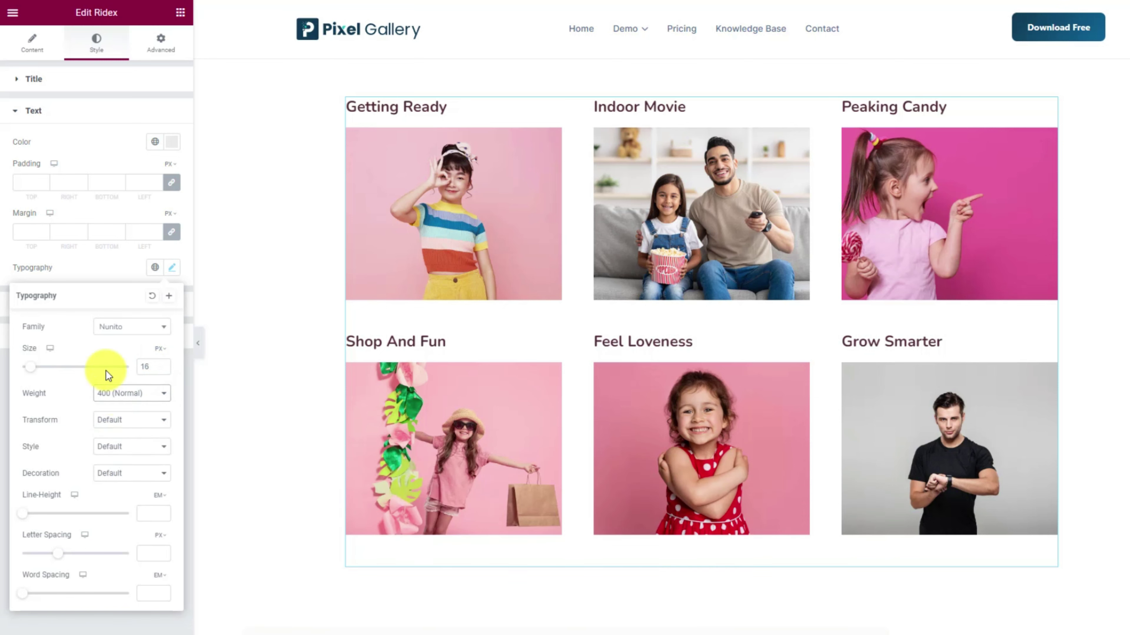
click(101, 265)
click(87, 307)
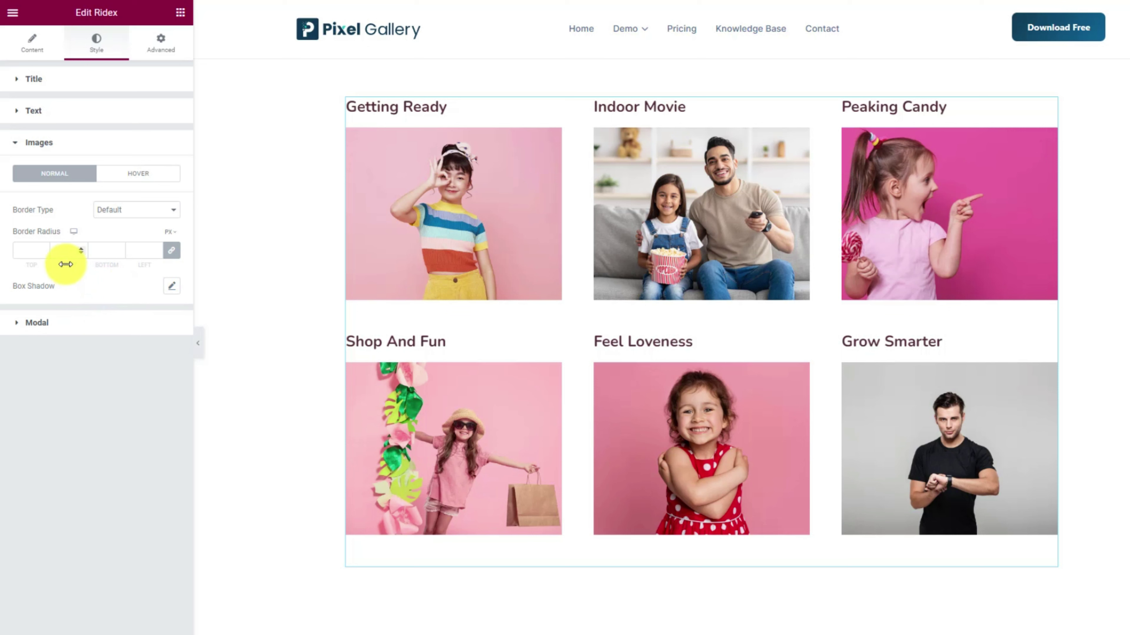
Step: Give the gallery images a hard purple shadow offset -5/5 with blur 0
click(172, 285)
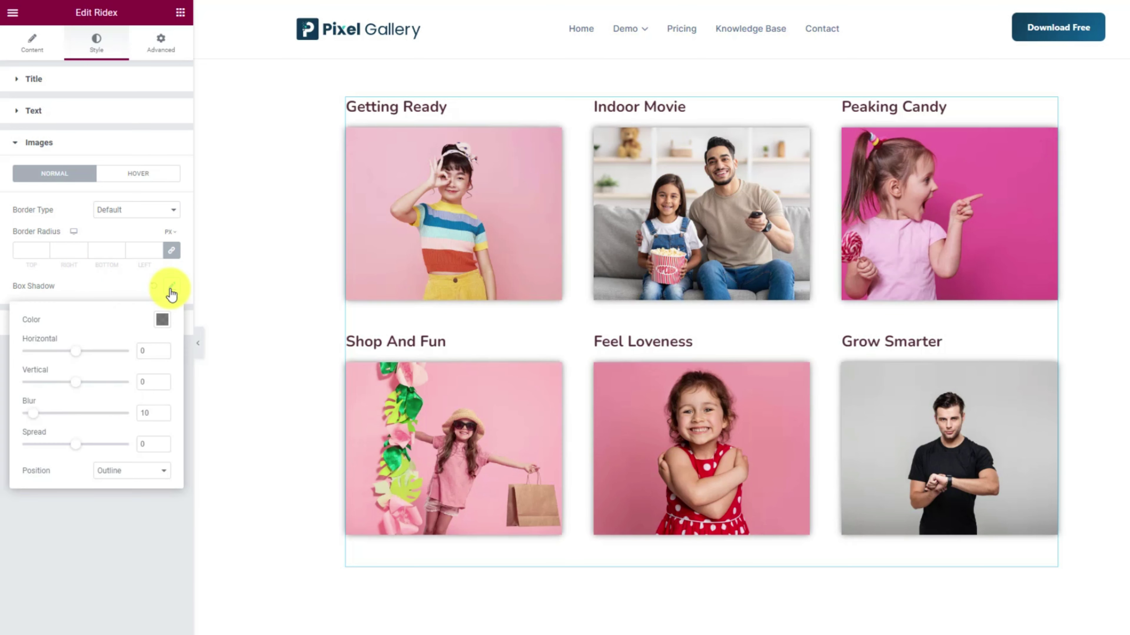
click(163, 321)
click(156, 542)
drag(84, 351, 84, 384)
double_click(144, 413)
text(0)
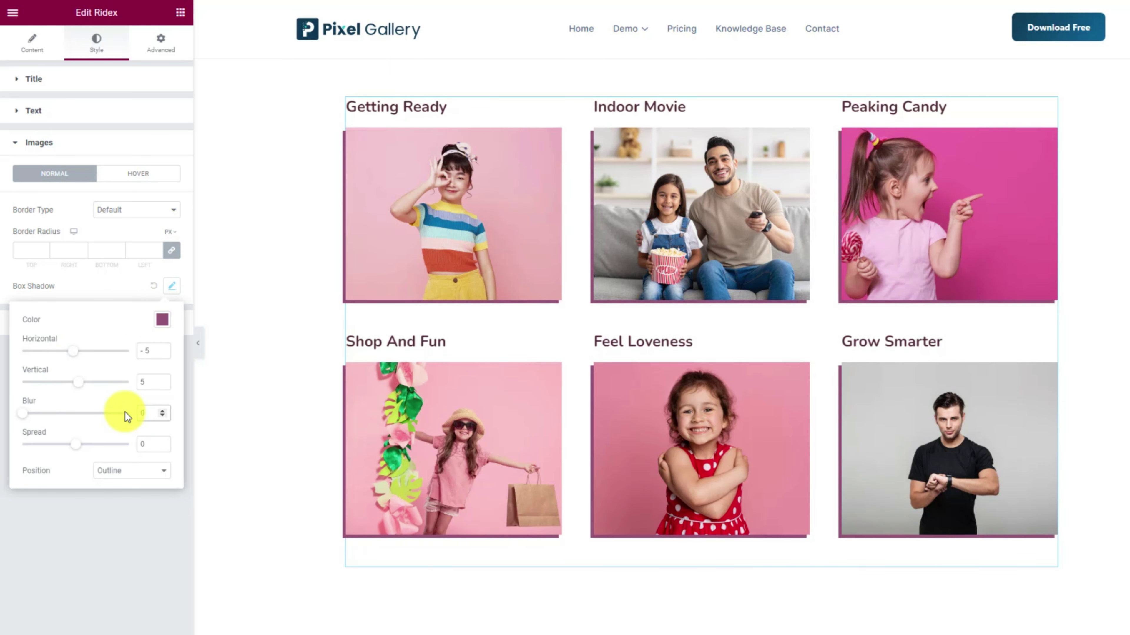
click(121, 294)
Step: Add a larger purple hover shadow to the images, offset -10/10 with blur 10
click(149, 173)
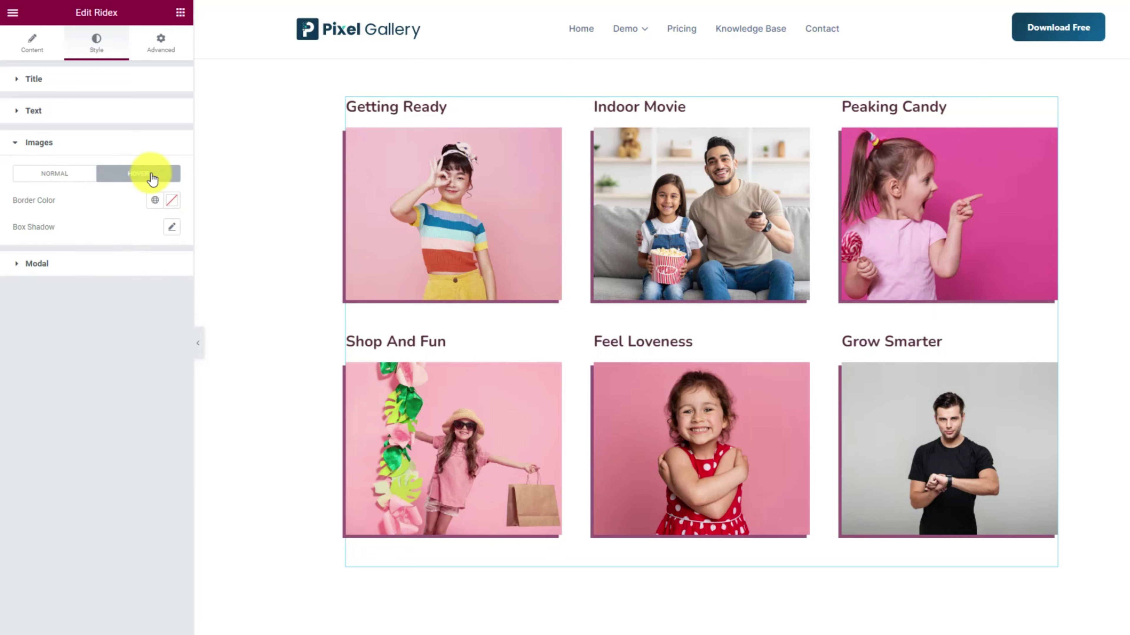
click(171, 226)
click(163, 260)
click(109, 282)
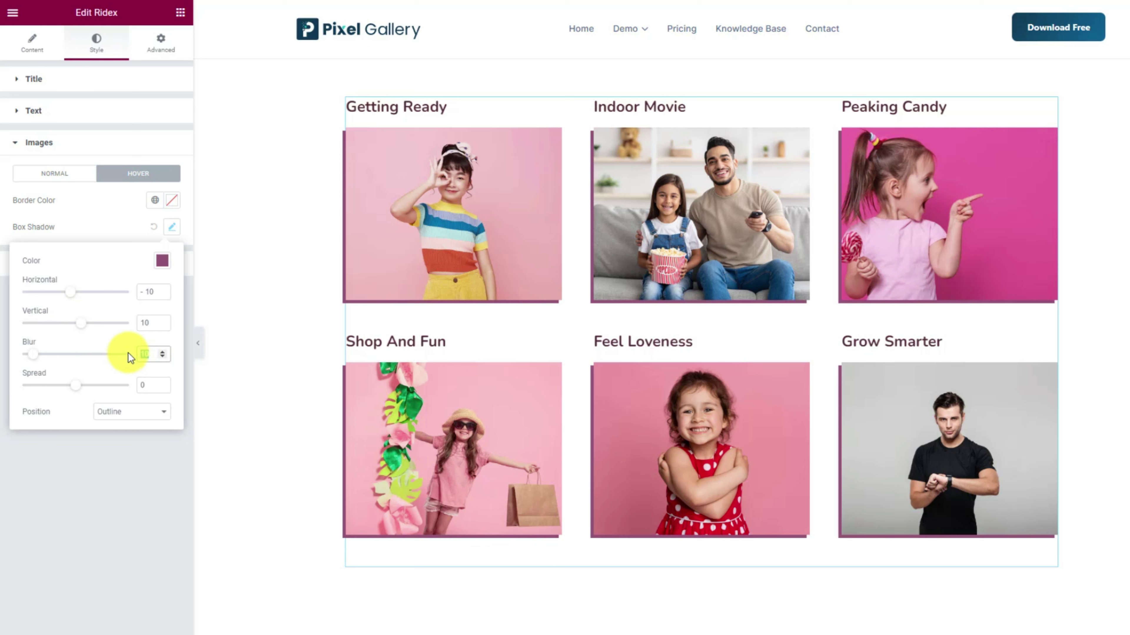
click(113, 225)
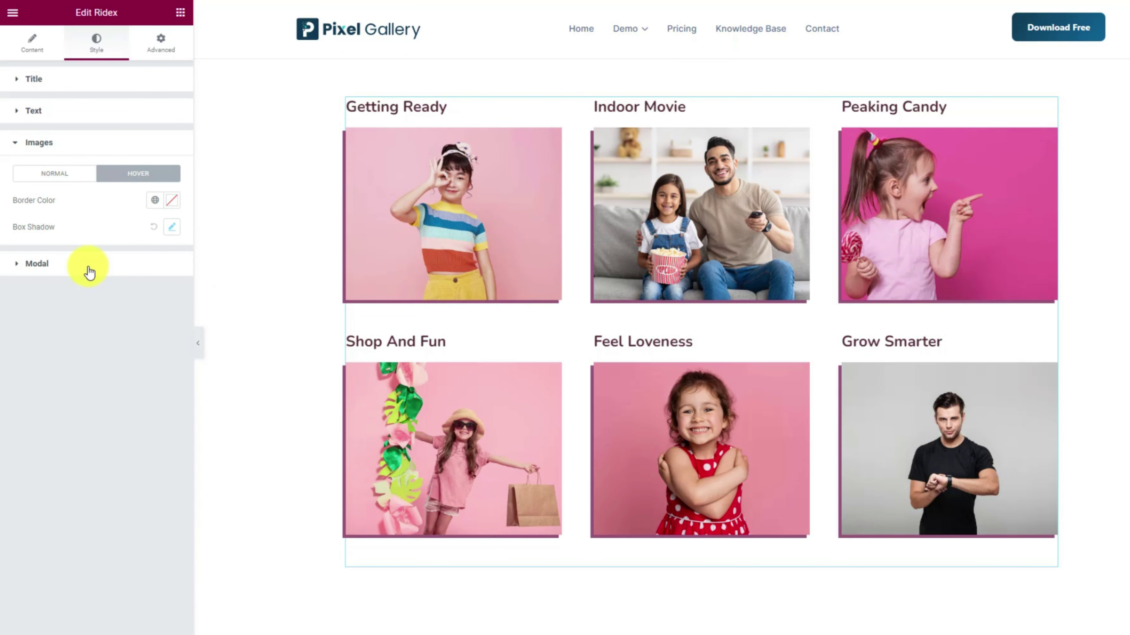
click(86, 267)
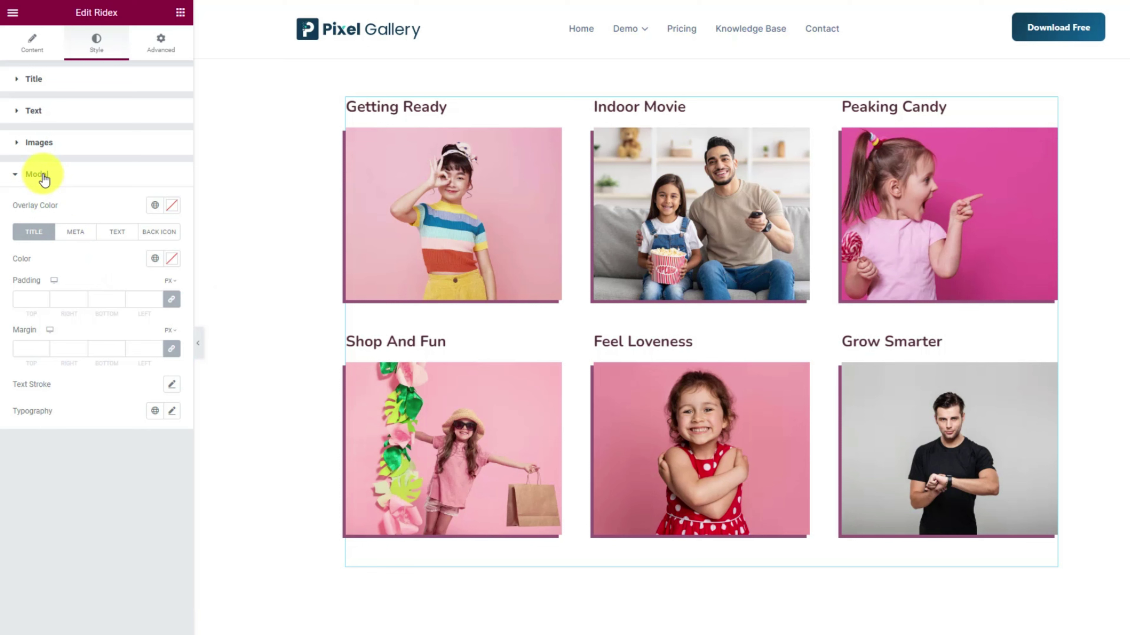
Step: Set the modal overlay to mauve and the modal title colour to white
click(172, 206)
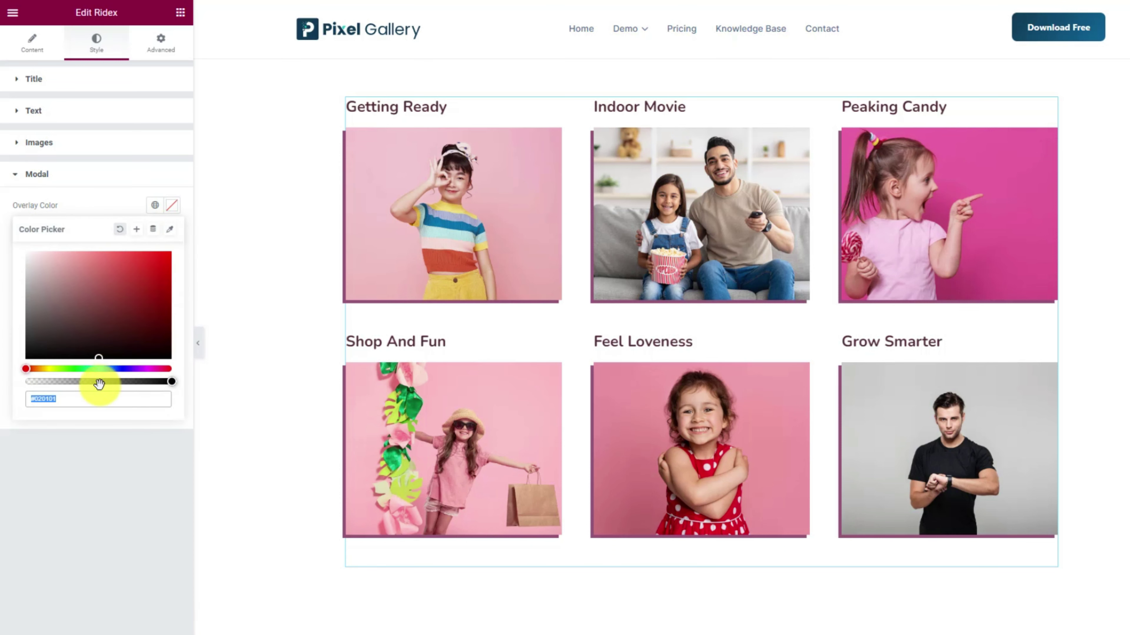
click(105, 201)
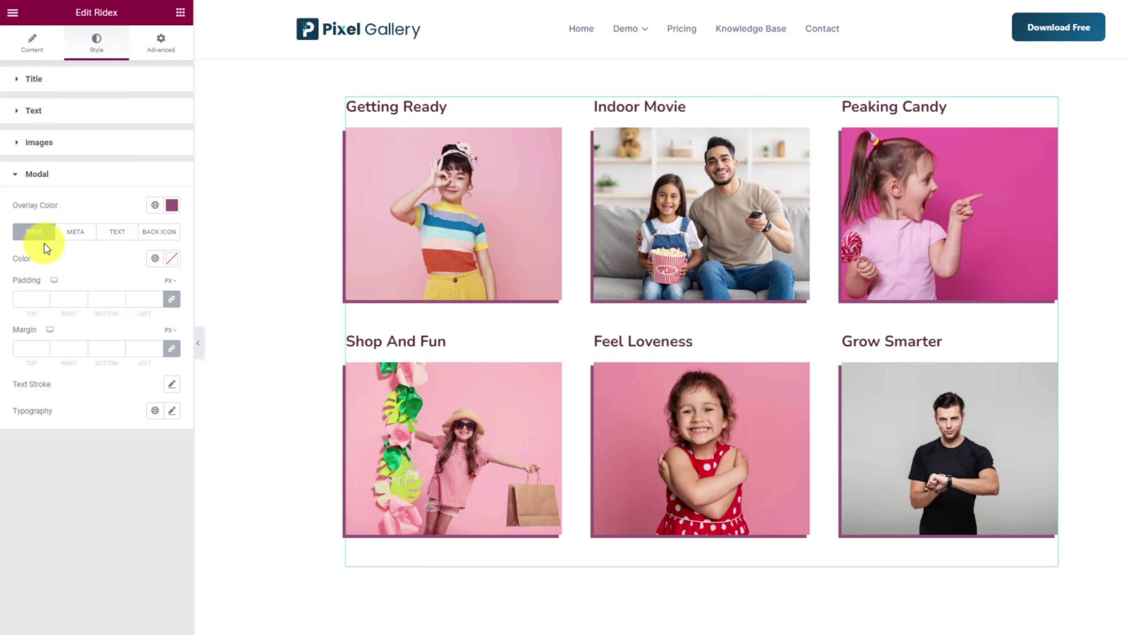
click(171, 261)
text(#FFFFFF)
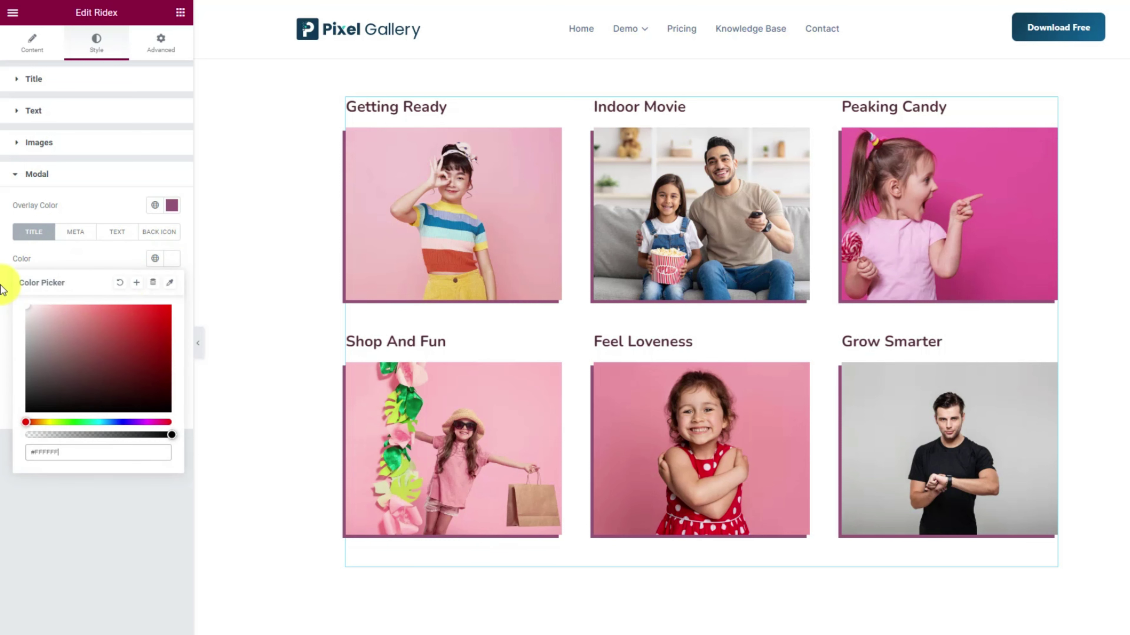
click(91, 262)
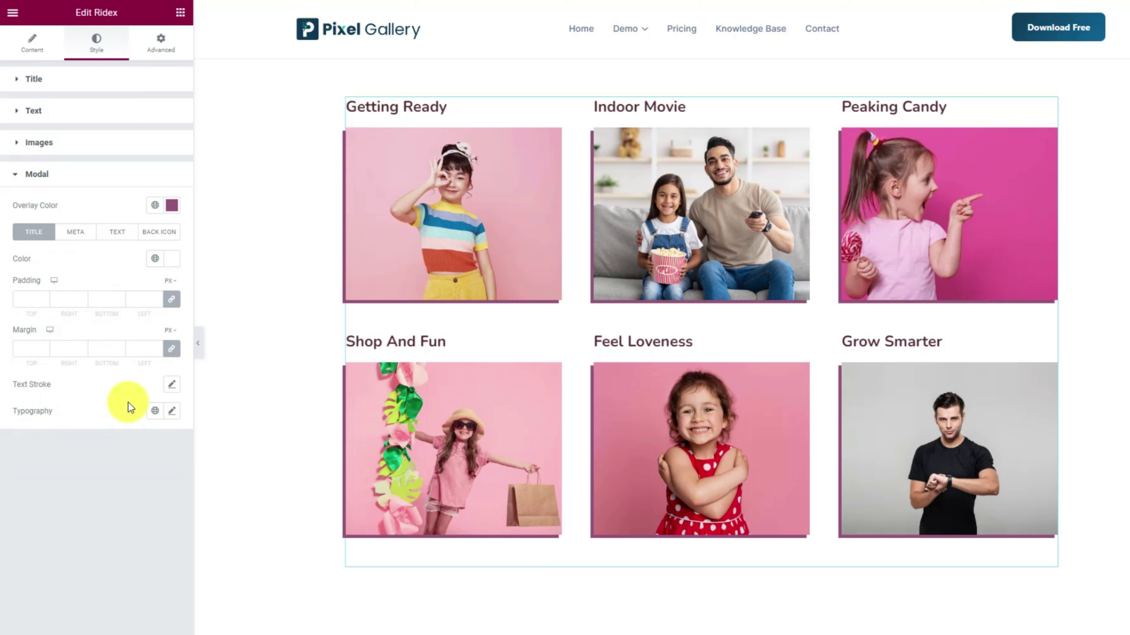
Step: Add a 2 px white text stroke to the modal titles
click(172, 385)
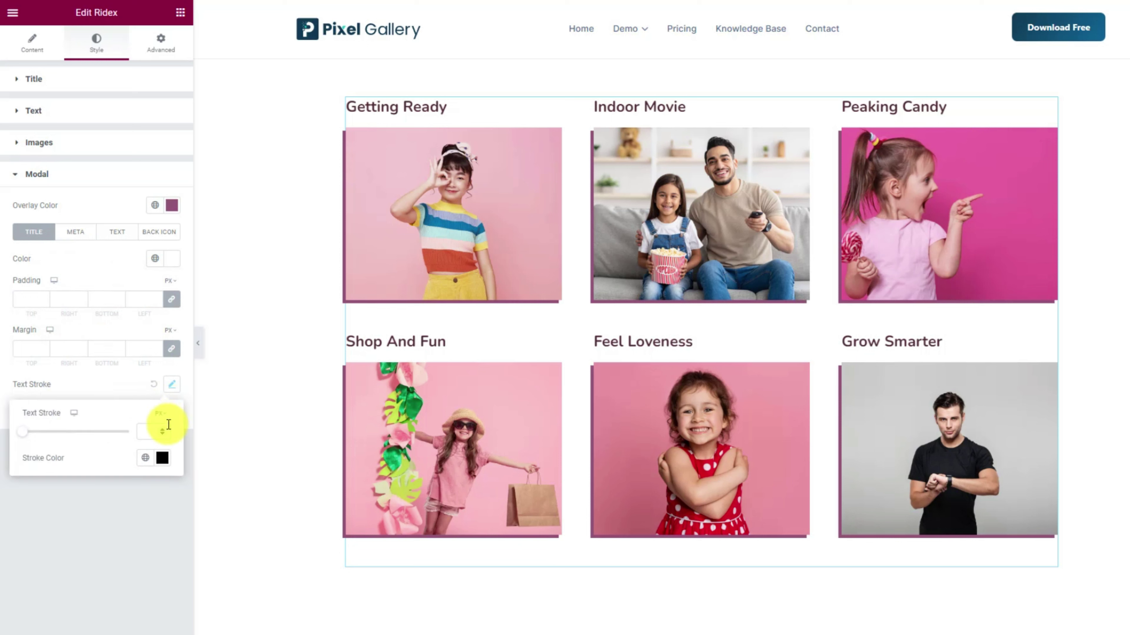
click(161, 456)
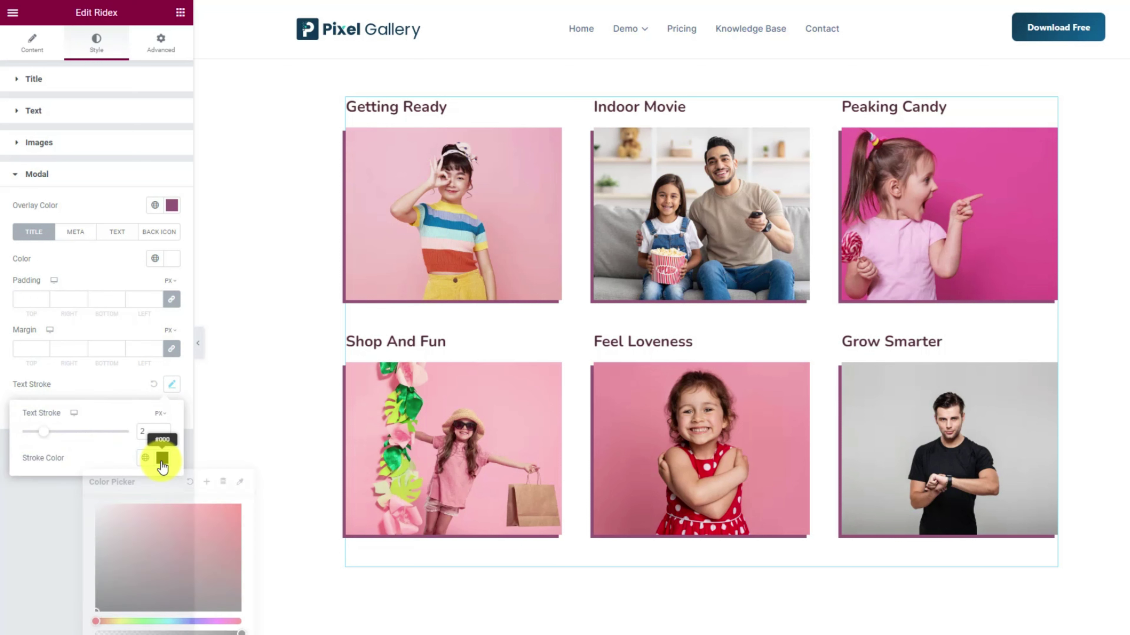
click(114, 522)
click(159, 460)
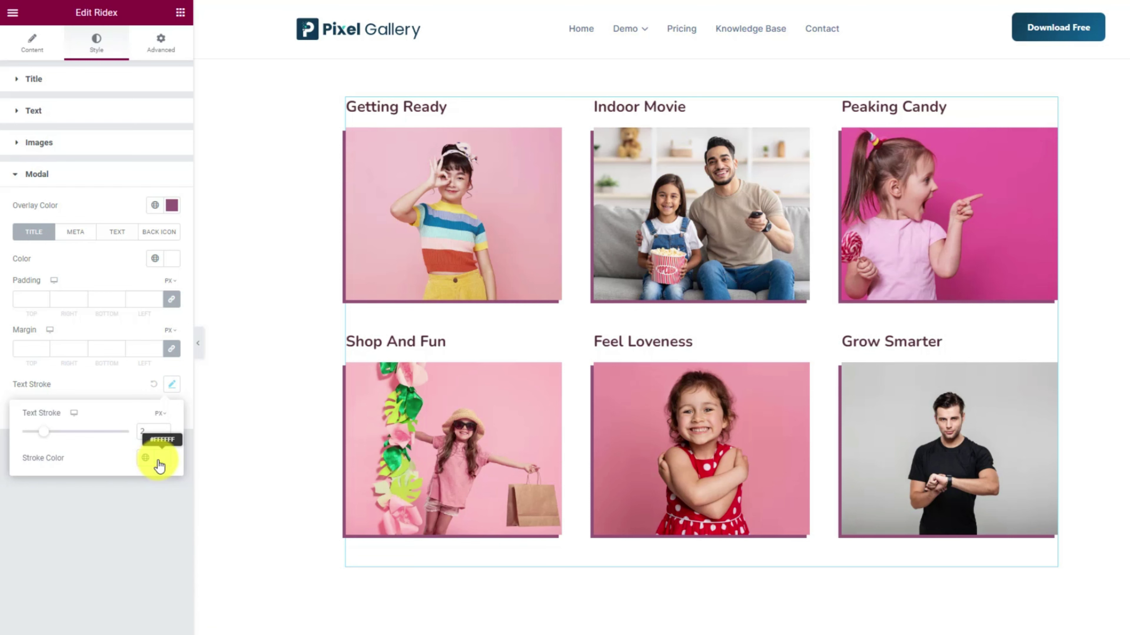
click(109, 383)
Step: Set the modal title typography to Nunito 700 Bold at size 150
click(172, 412)
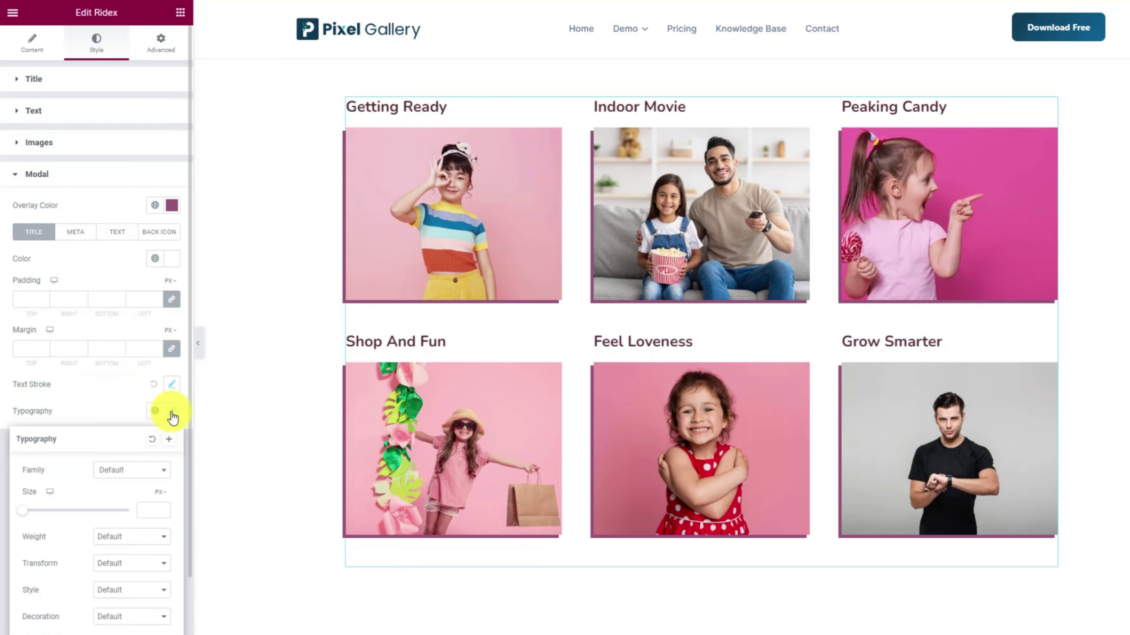
click(124, 472)
text(nun)
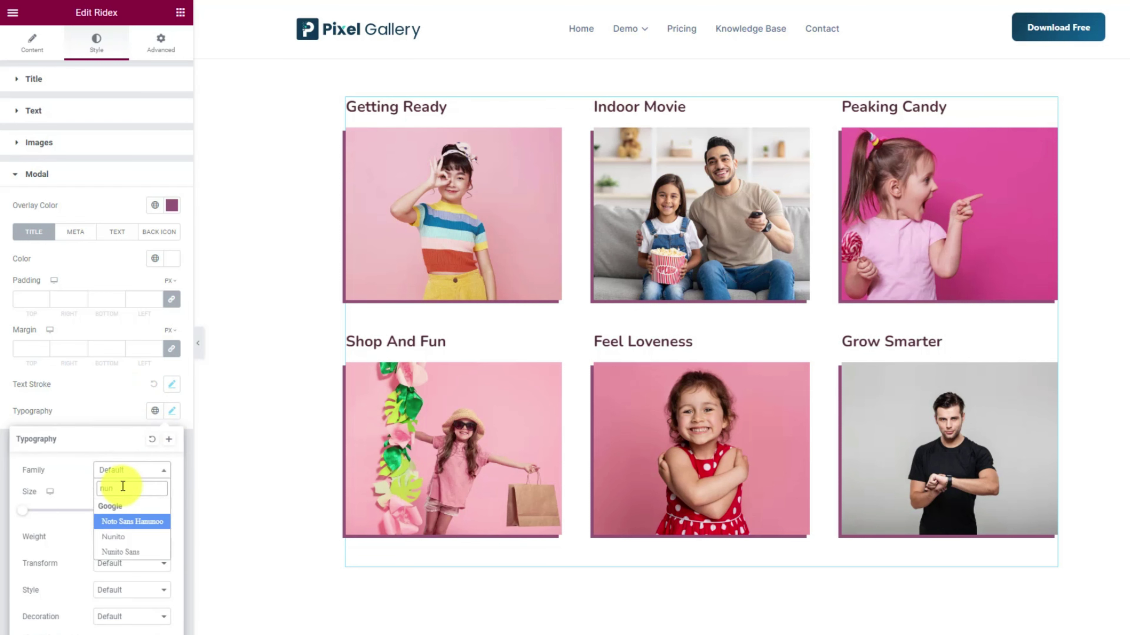
click(127, 539)
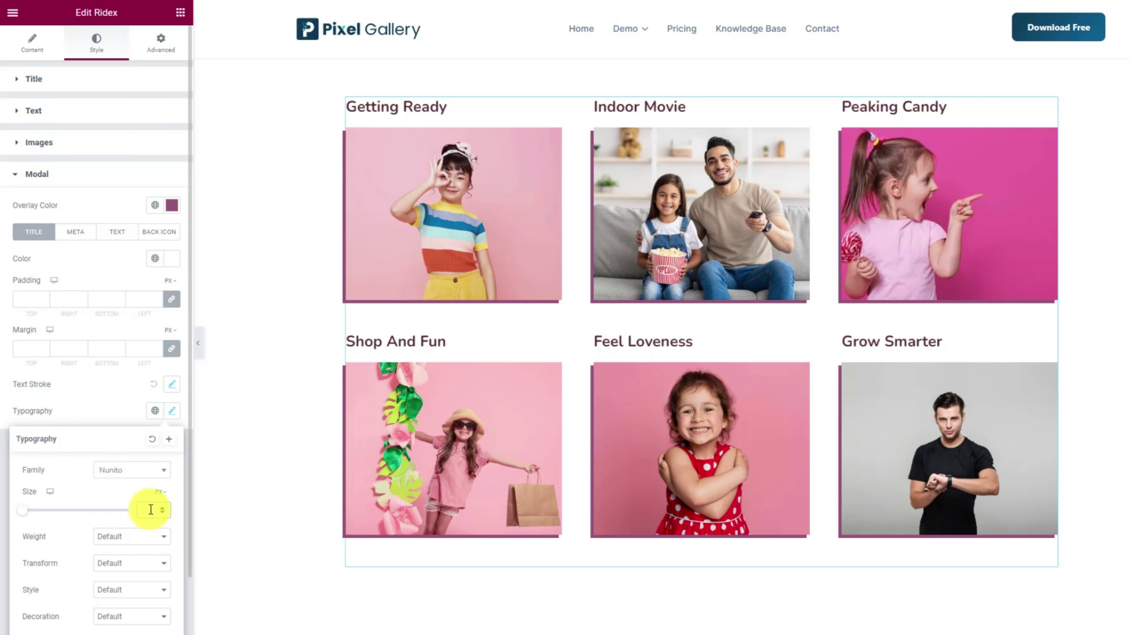
click(134, 538)
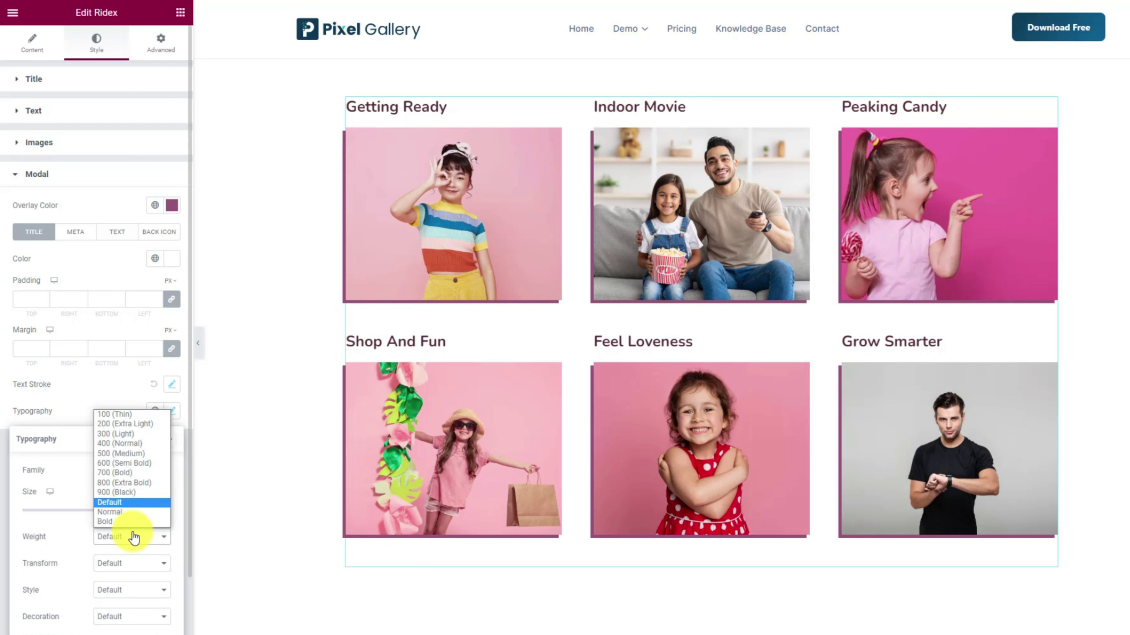
click(127, 475)
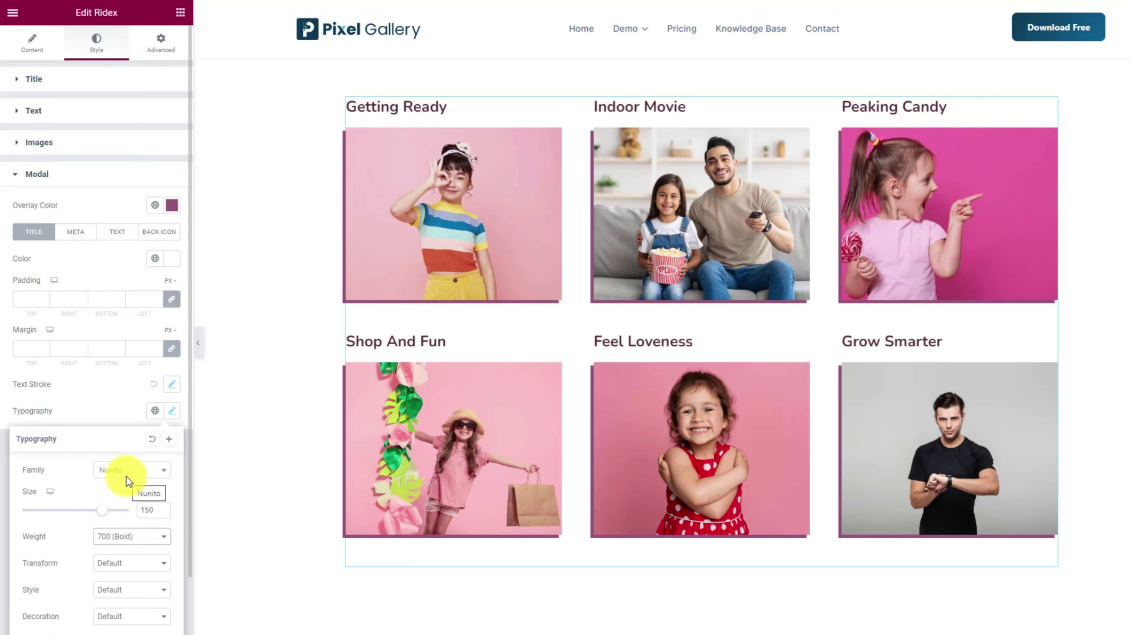
click(107, 416)
Step: Make the modal meta text white
click(75, 230)
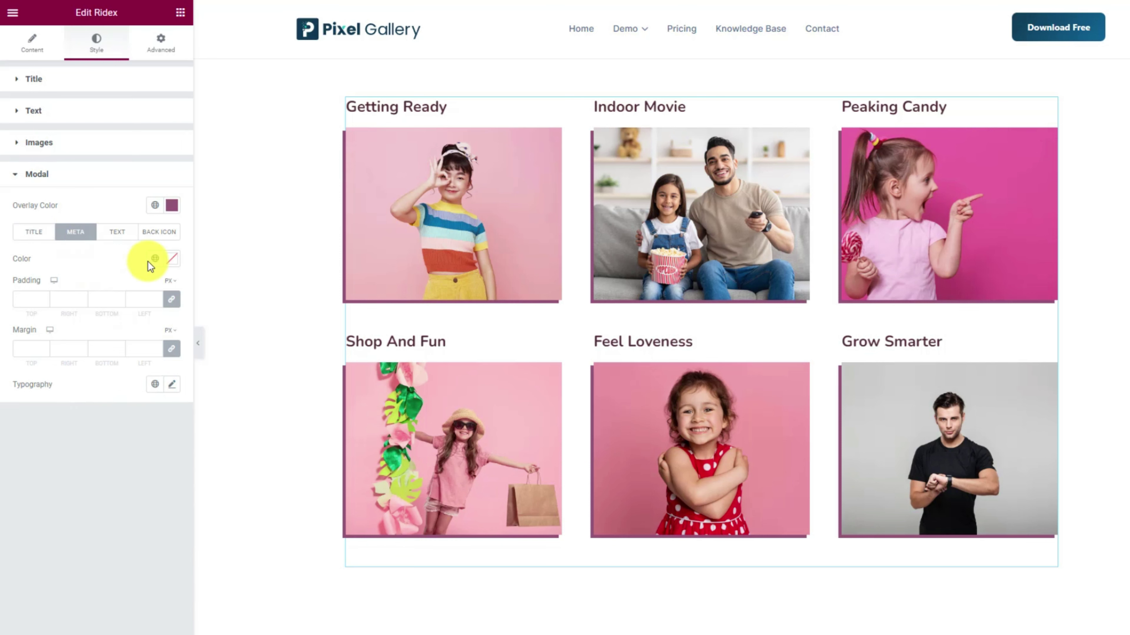
click(172, 259)
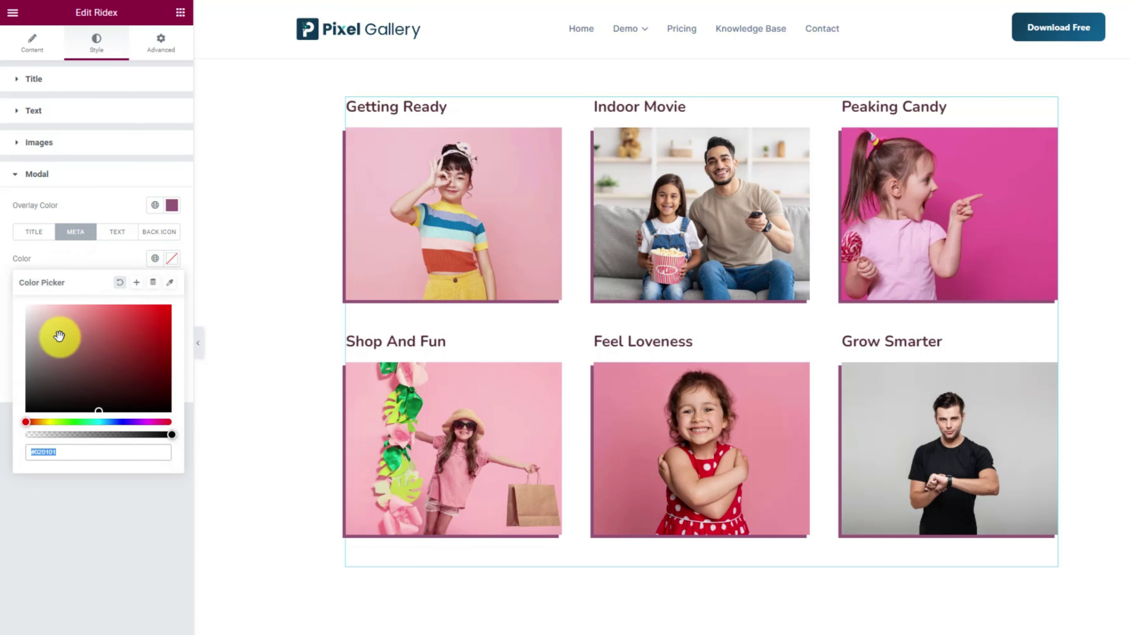
click(43, 331)
click(93, 259)
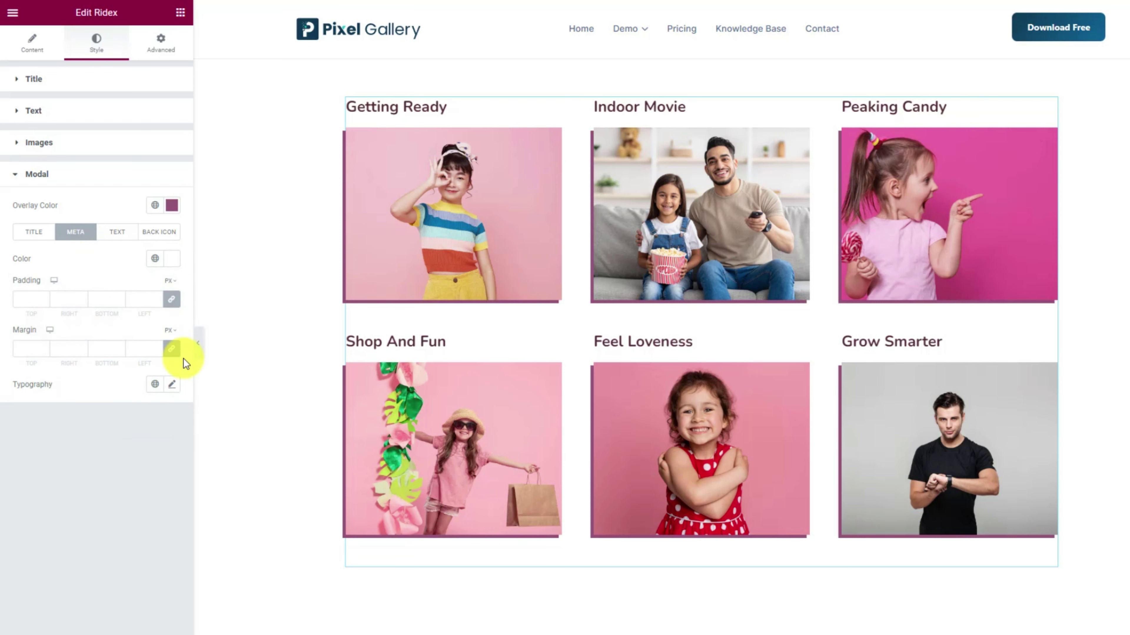
Step: Set the modal meta text typography to Nunito at size 24 with a chosen weight
click(173, 385)
click(134, 444)
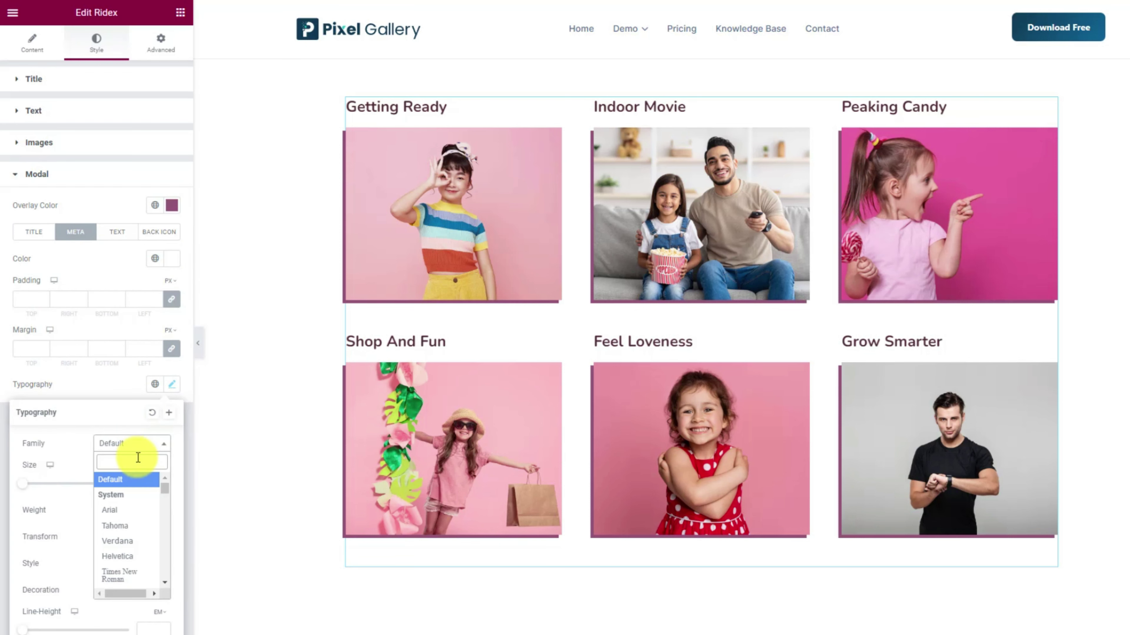
text(nun)
click(135, 511)
text(24)
click(140, 512)
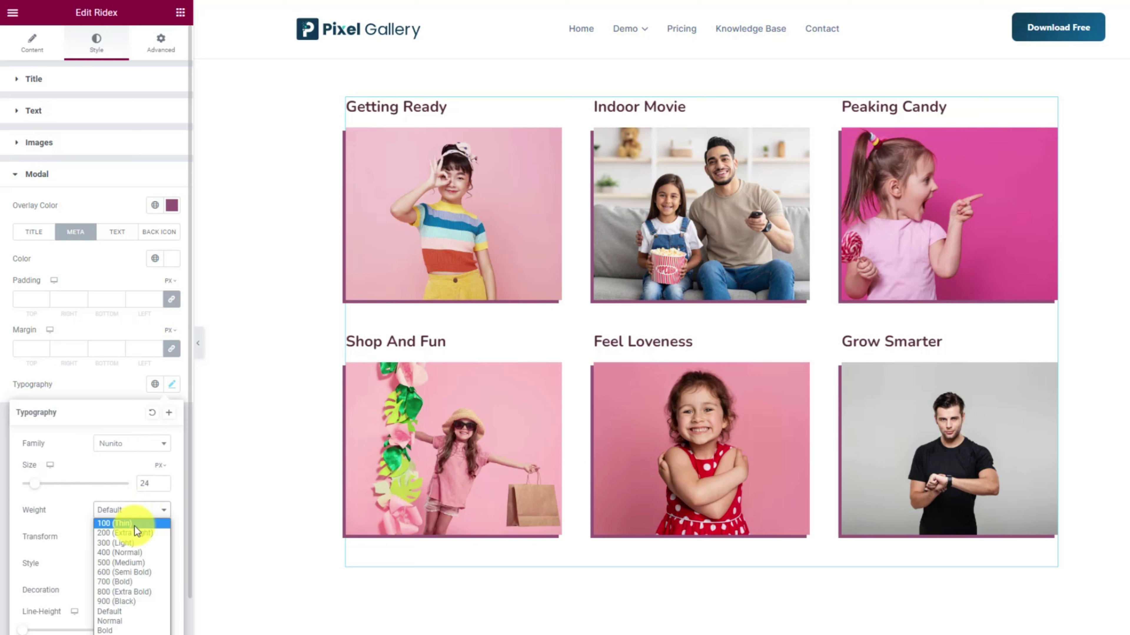
click(129, 563)
click(114, 387)
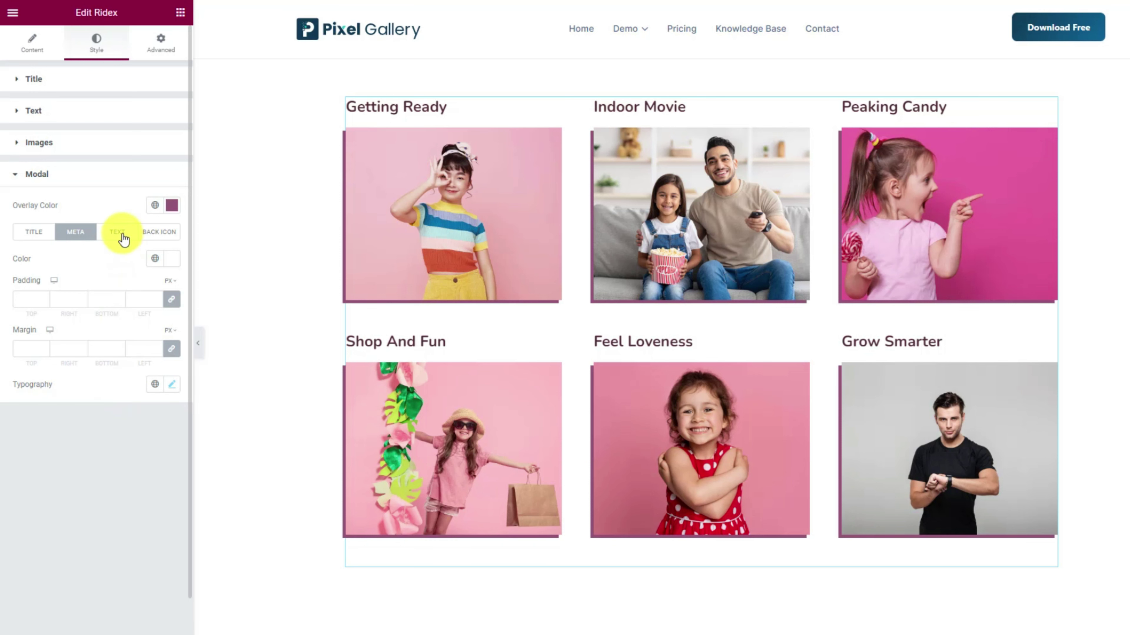
click(123, 239)
Step: Color the modal body text light grey #F3F3F3
click(171, 258)
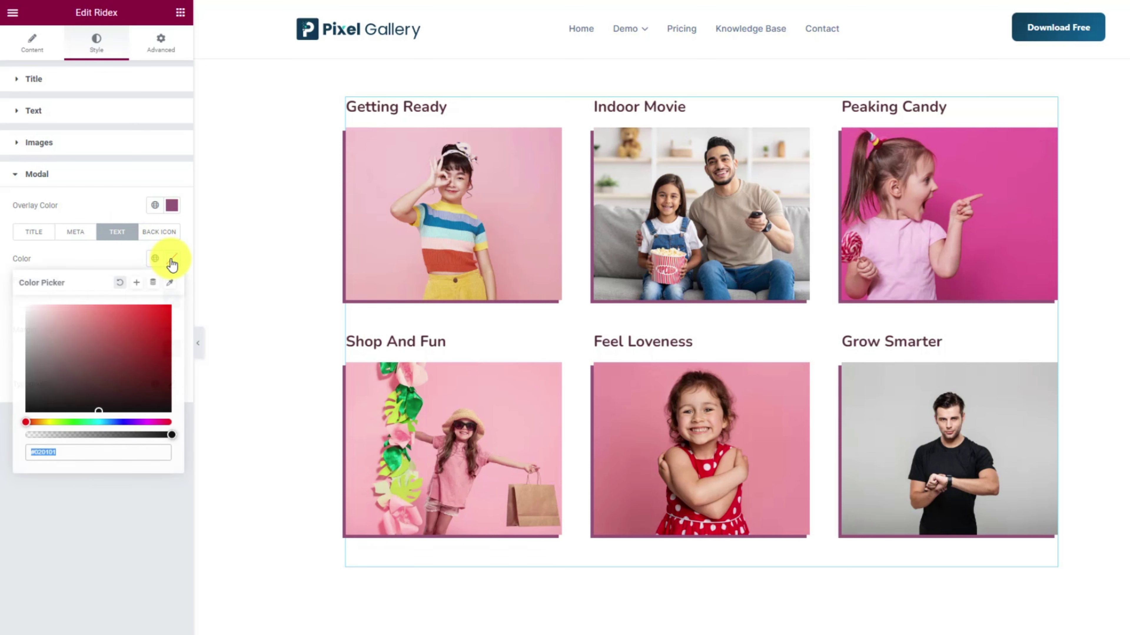
text(#F3F3F3)
click(118, 262)
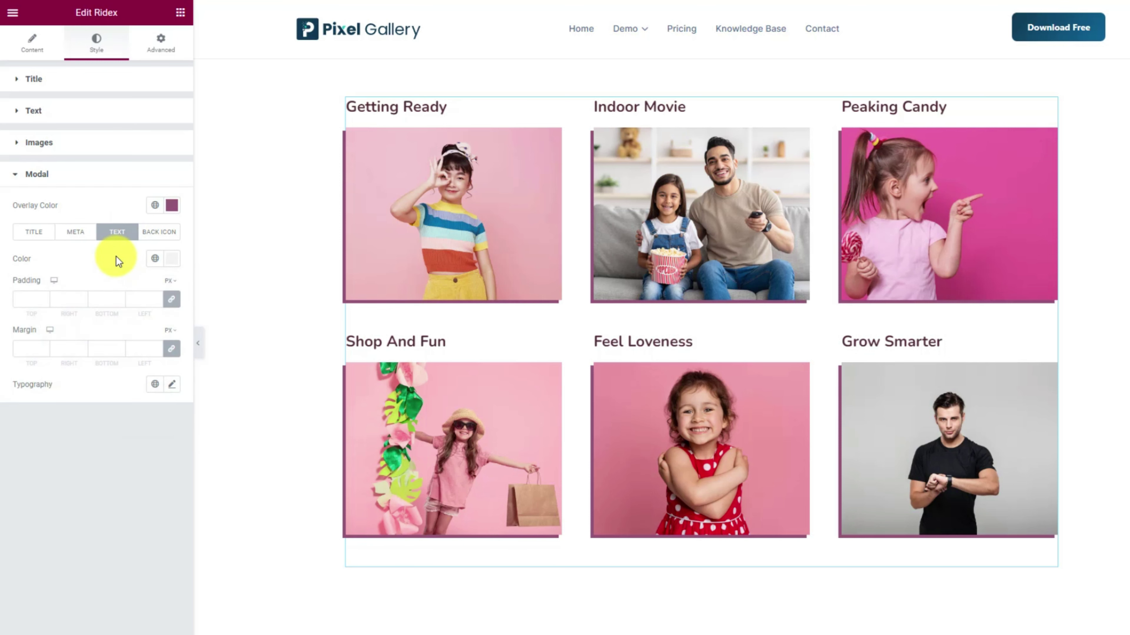
Step: Set the modal body text to Nunito with a bold weight
click(172, 385)
click(131, 443)
text(nun)
click(121, 511)
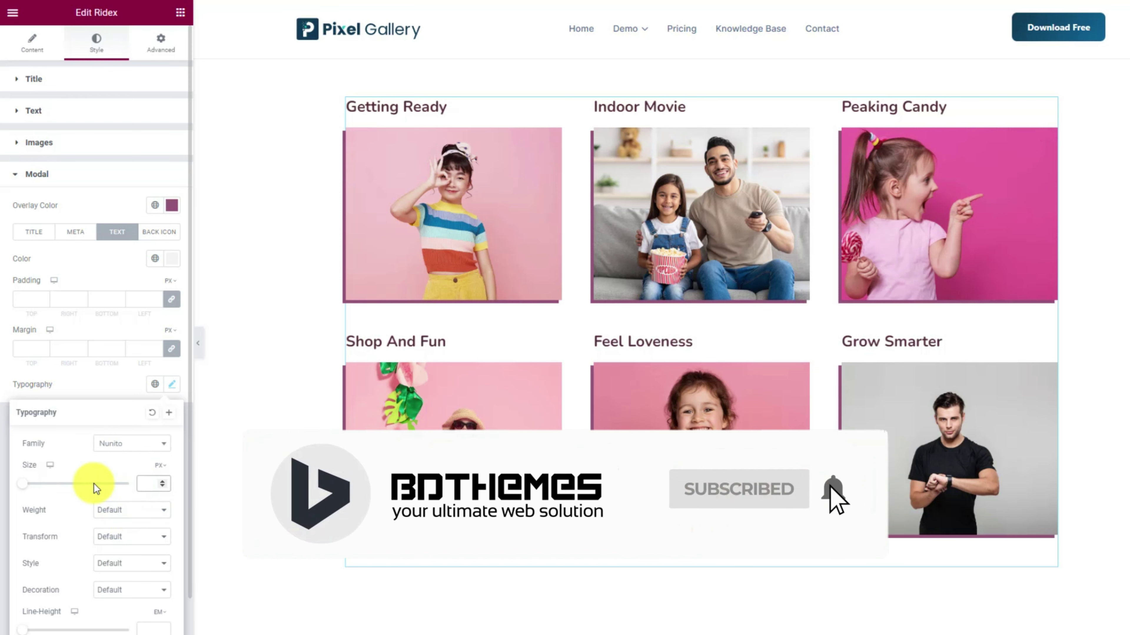
click(131, 509)
click(111, 562)
click(113, 384)
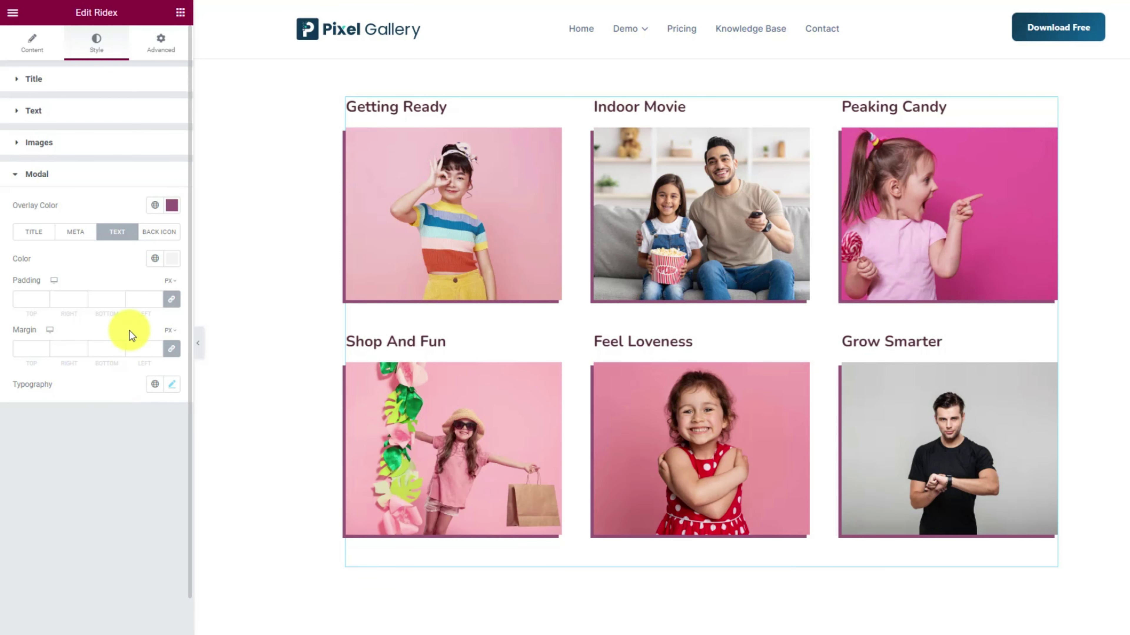
Step: Make the modal back icon white, then preview the page with the editing panel hidden
click(158, 233)
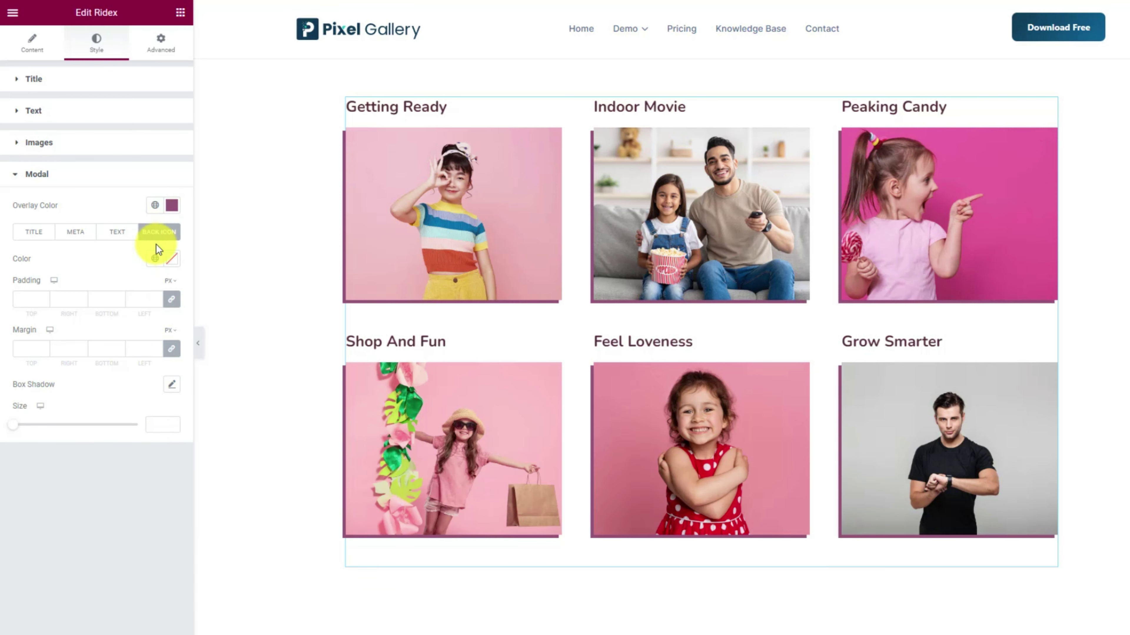
click(174, 266)
drag(53, 336, 12, 277)
click(68, 260)
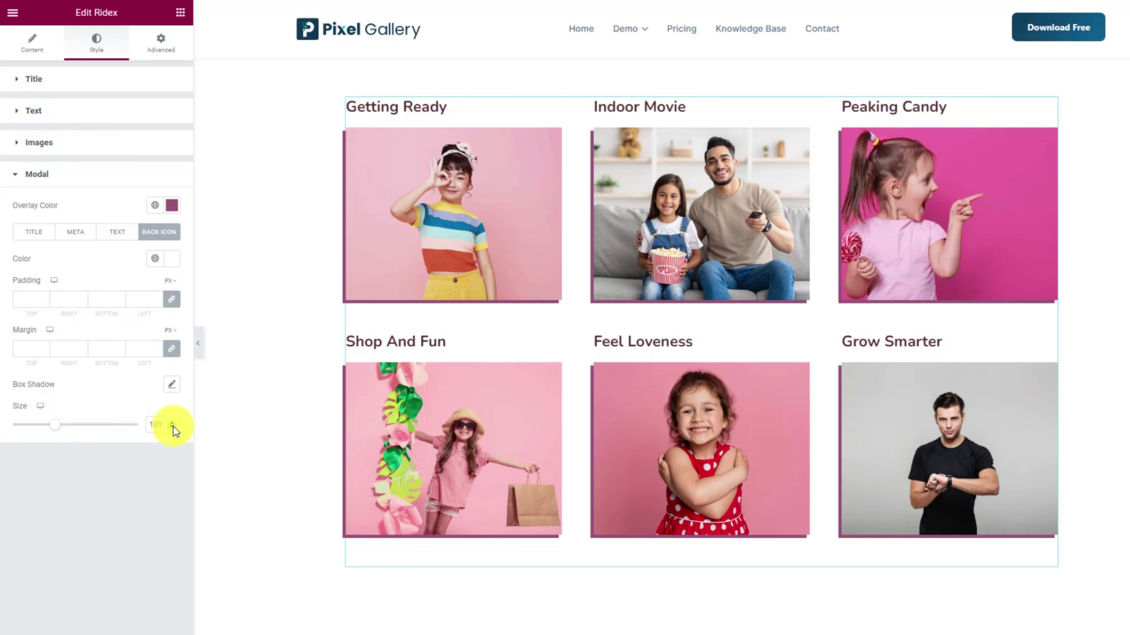
click(198, 347)
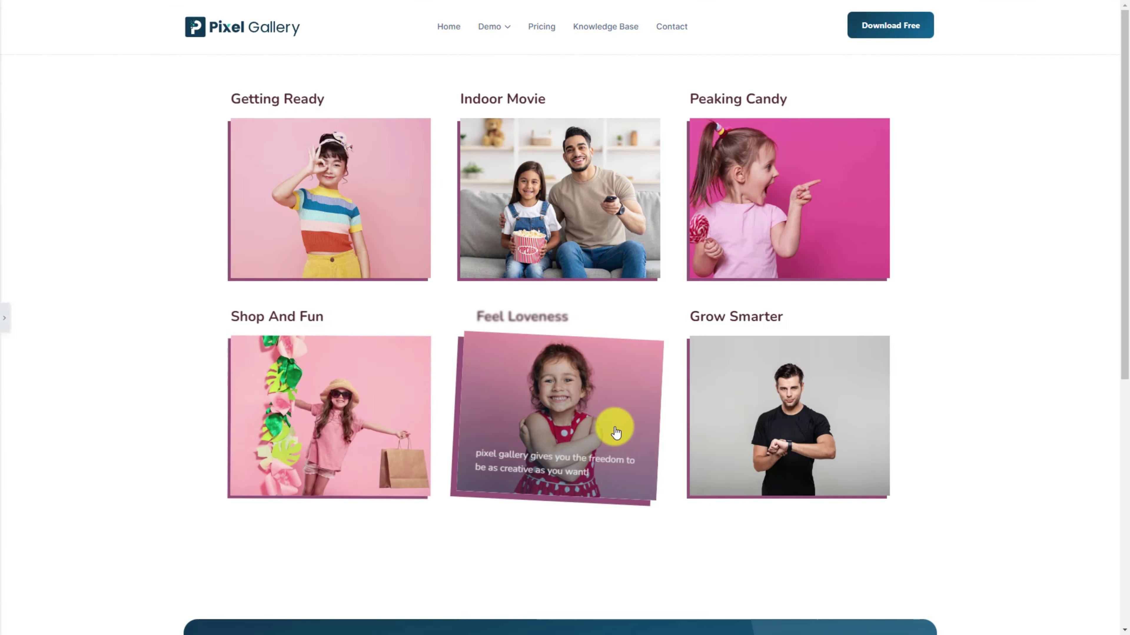
Step: Open Getting Ready and Indoor Movie full-screen and close each, then open Peaking Candy
click(307, 220)
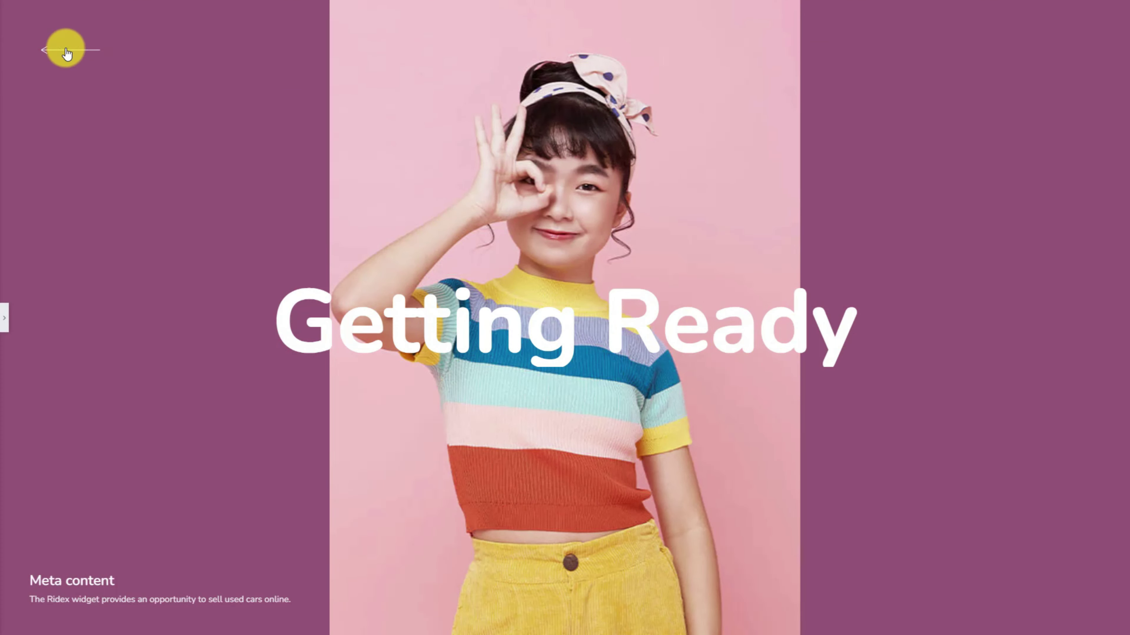
click(45, 50)
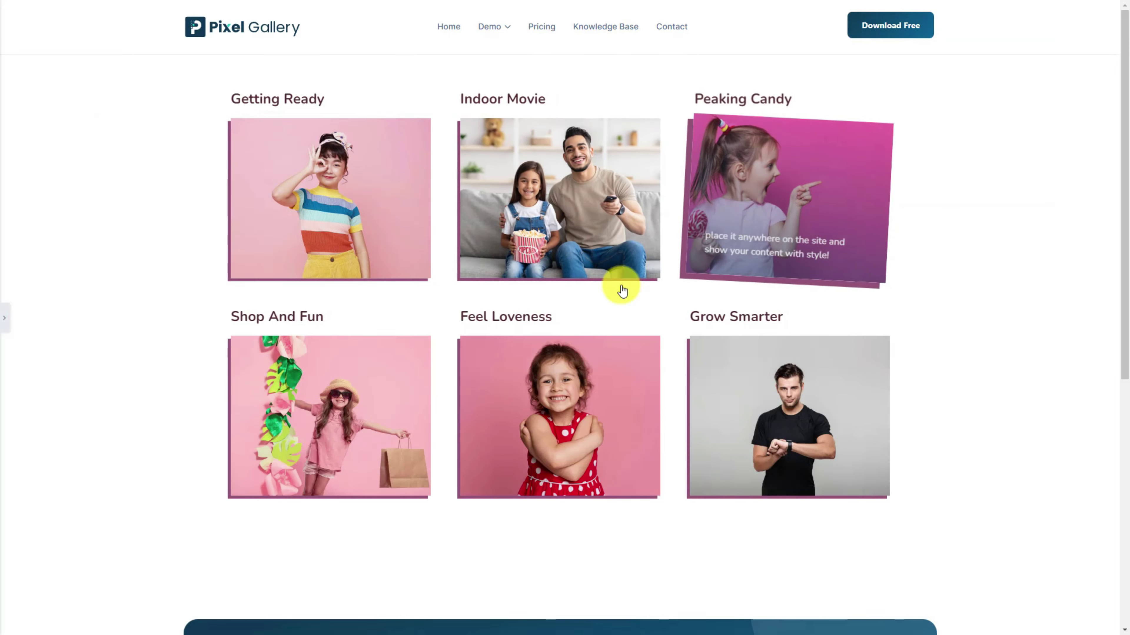
click(584, 184)
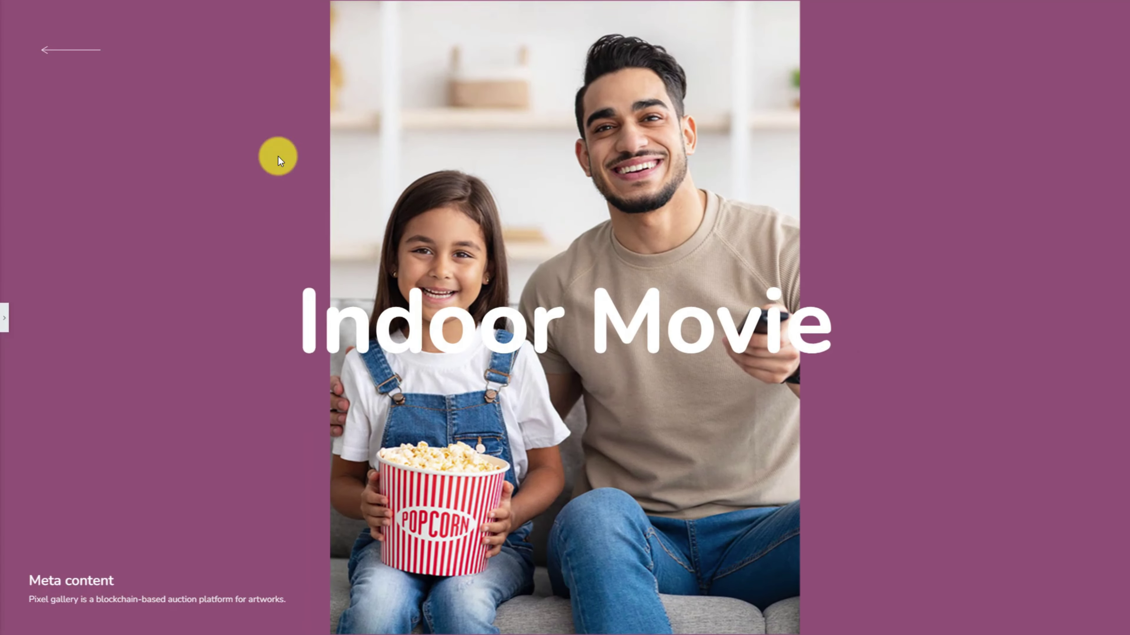
click(45, 50)
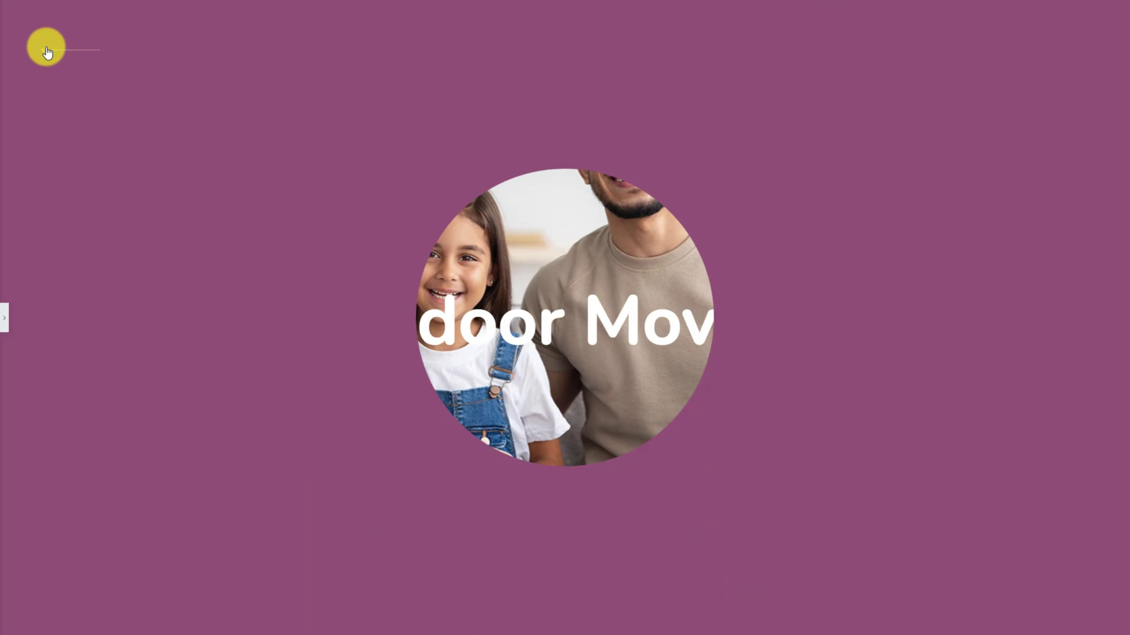
click(758, 206)
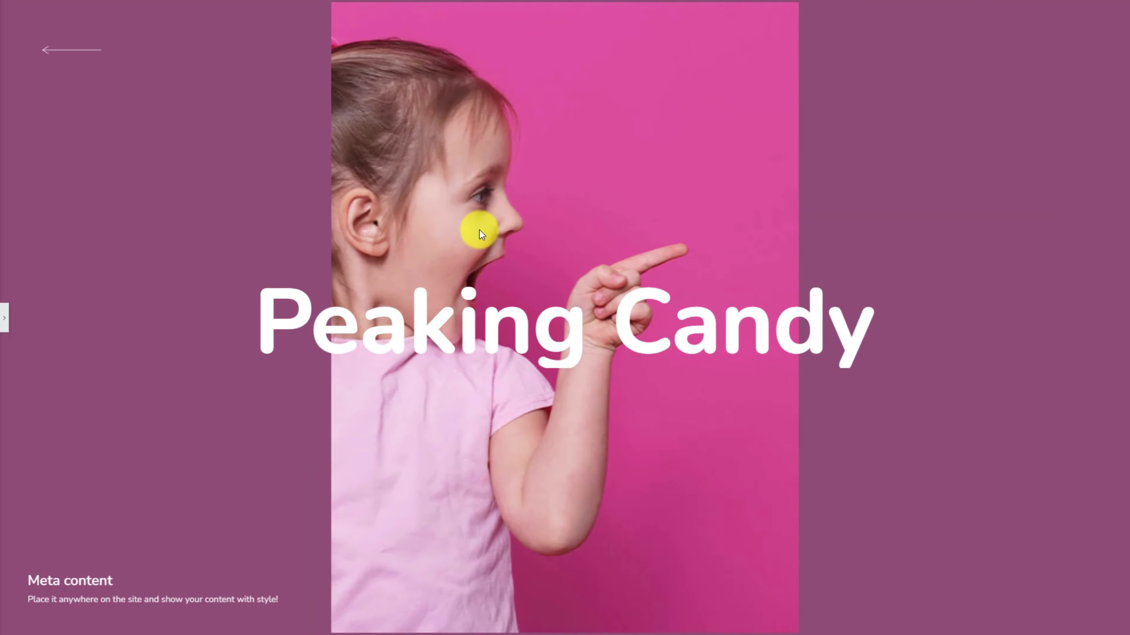